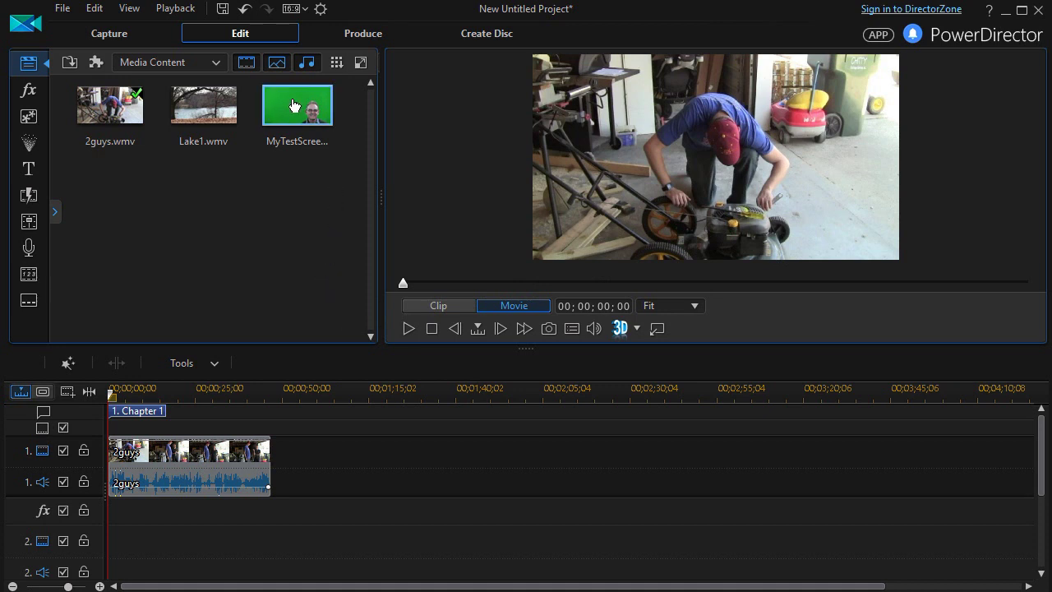
Drag the MyTestScreen green-screen clip onto video track 2, beneath the 2guys clip
left_click_drag(294, 106, 82, 538)
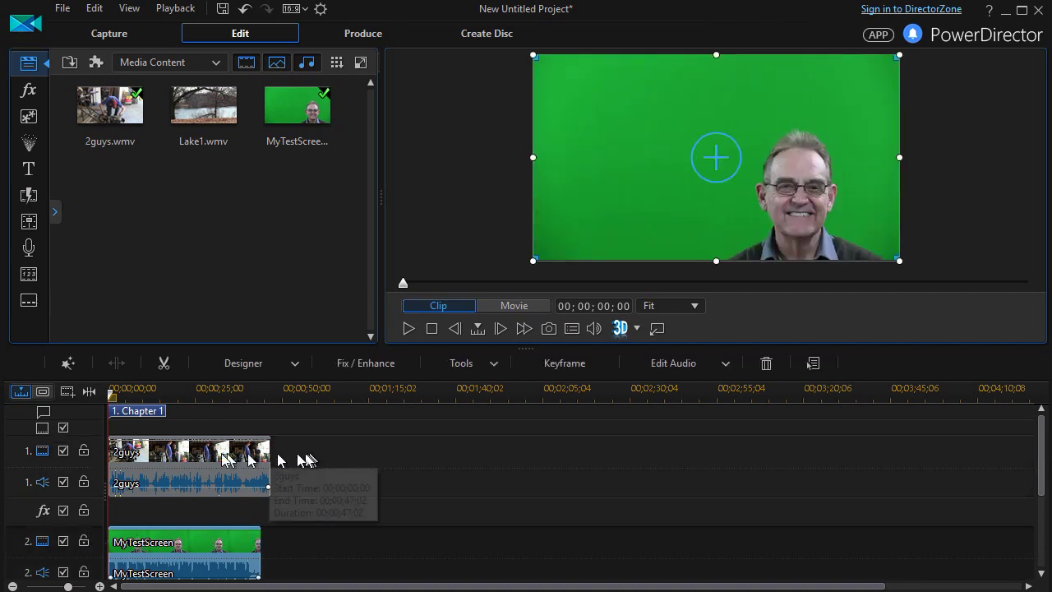
Move the playhead to about 17;22 and open PiP Designer for the MyTestScreen clip
left_click(117, 393)
left_click_drag(116, 398, 169, 395)
left_click(202, 542)
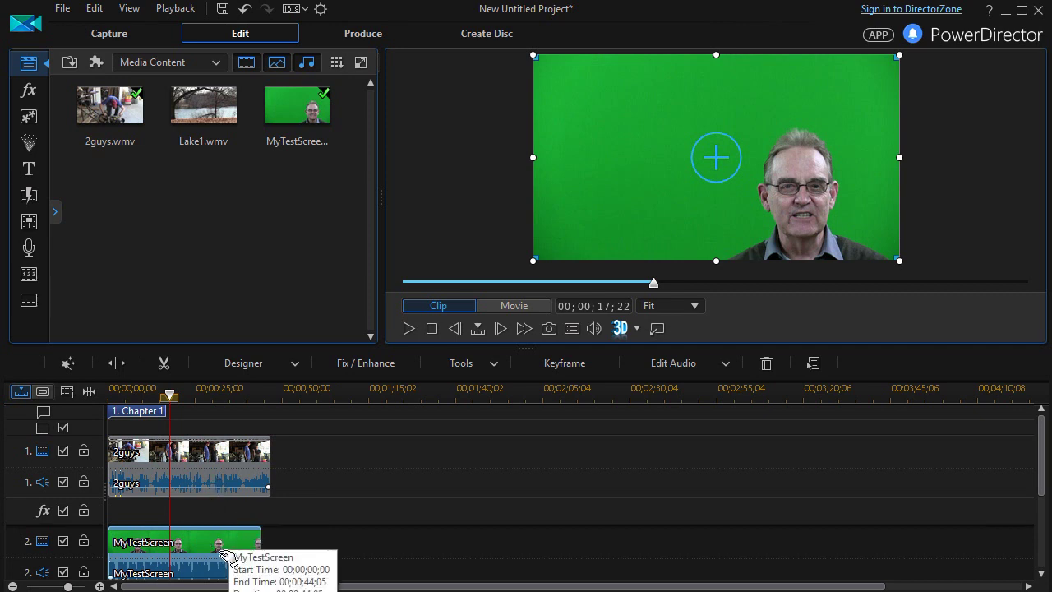
scroll(226, 559, "down", 1)
double_click(224, 559)
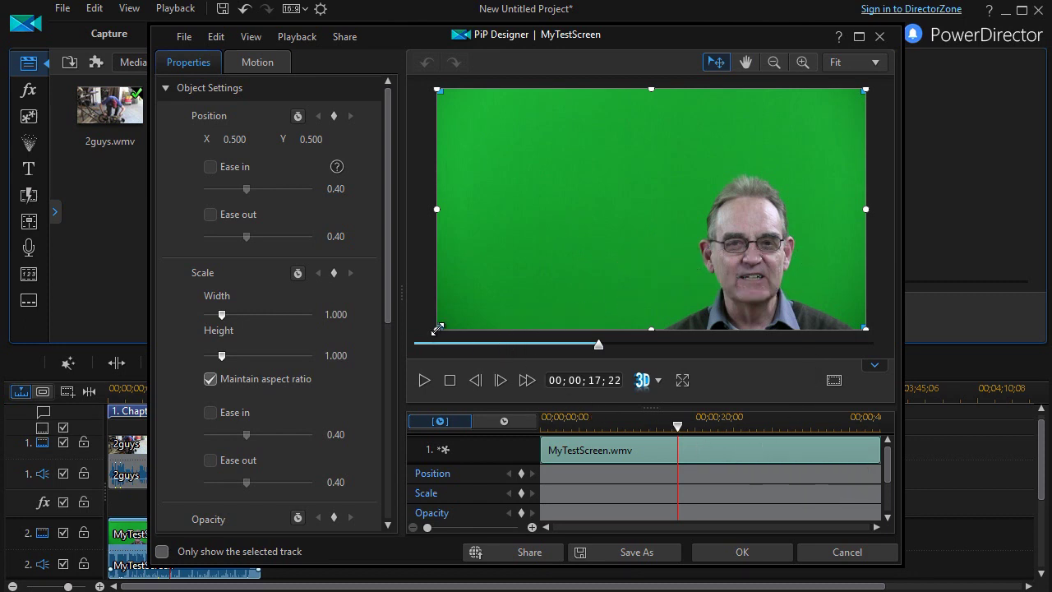
Trial-resize the presenter in PiP Designer, then cancel and discard the changes
left_click_drag(437, 329, 726, 226)
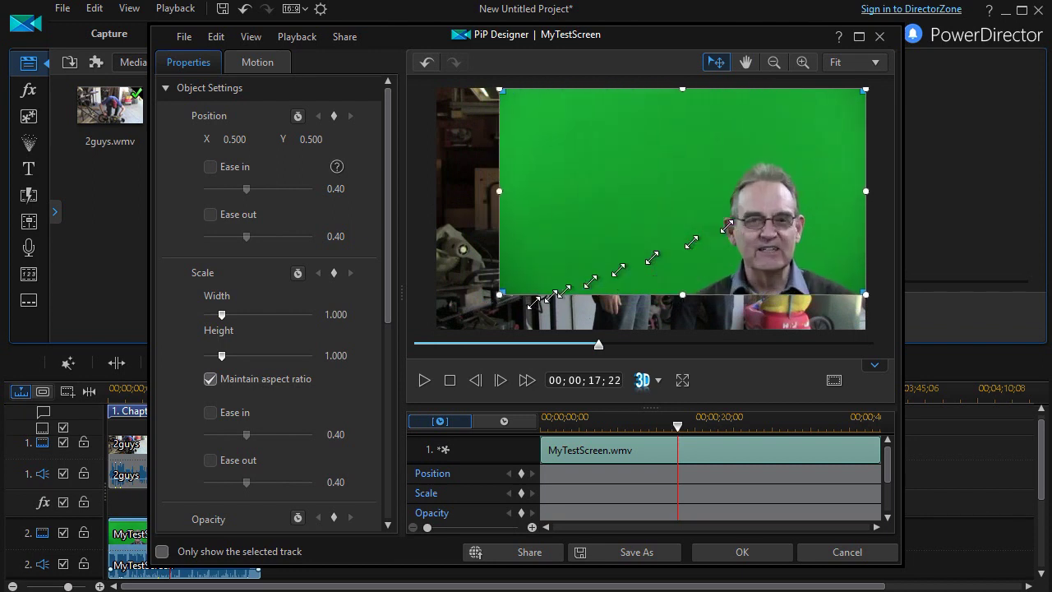
left_click_drag(534, 302, 434, 327)
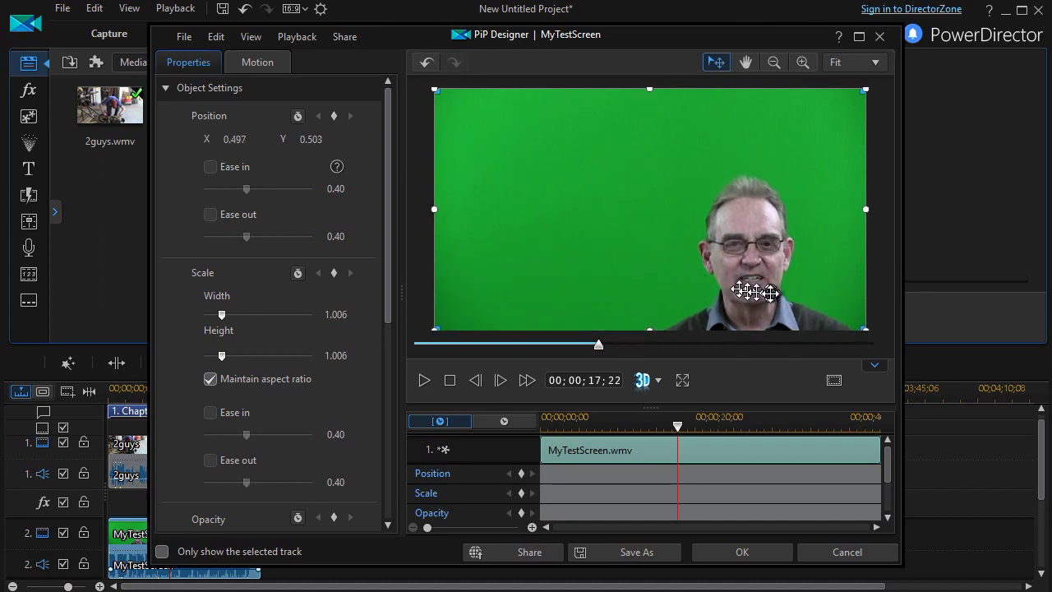
left_click(846, 557)
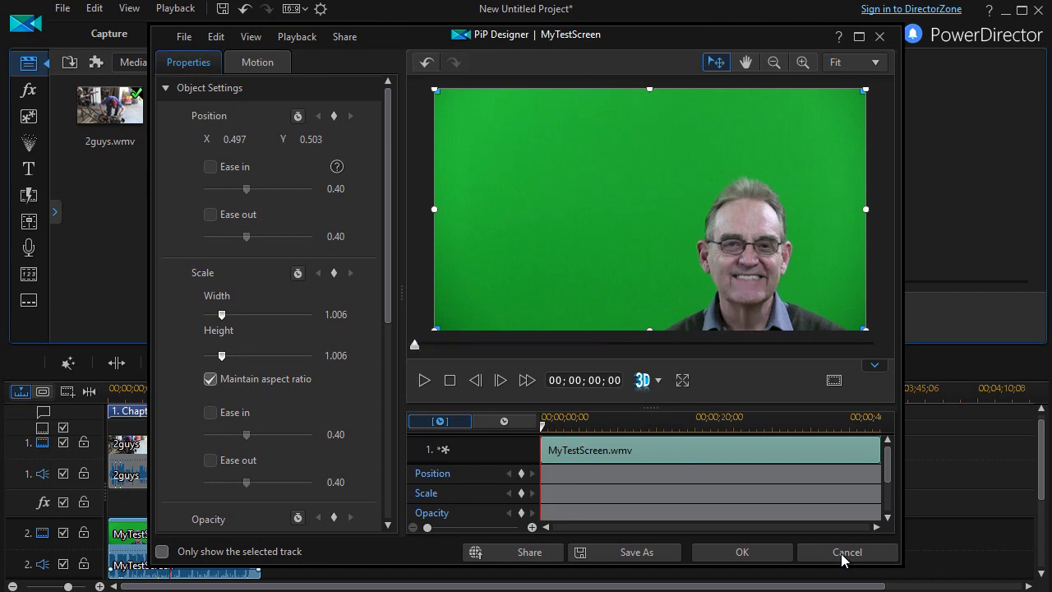
left_click(844, 558)
left_click(544, 339)
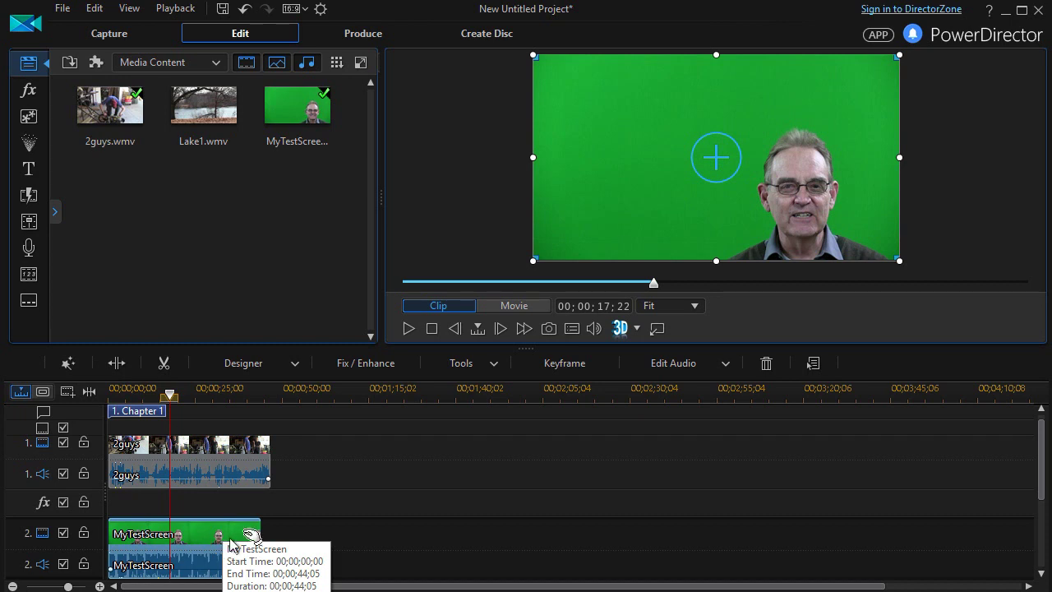
Enable Crop & Zoom for MyTestScreen in Power Tools and widen the settings panel
left_click(497, 369)
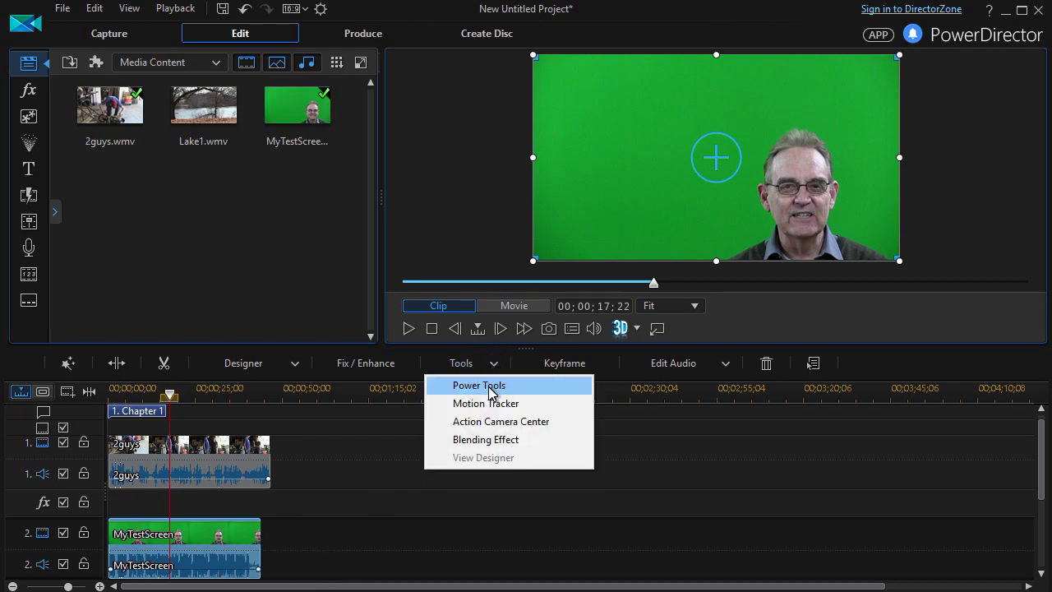
left_click(491, 391)
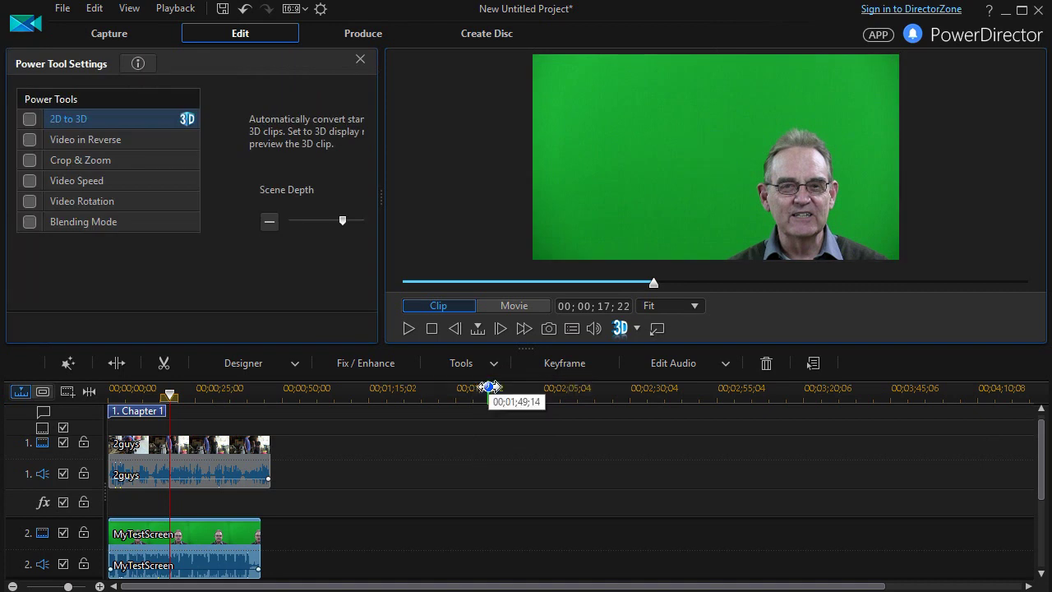
left_click(30, 161)
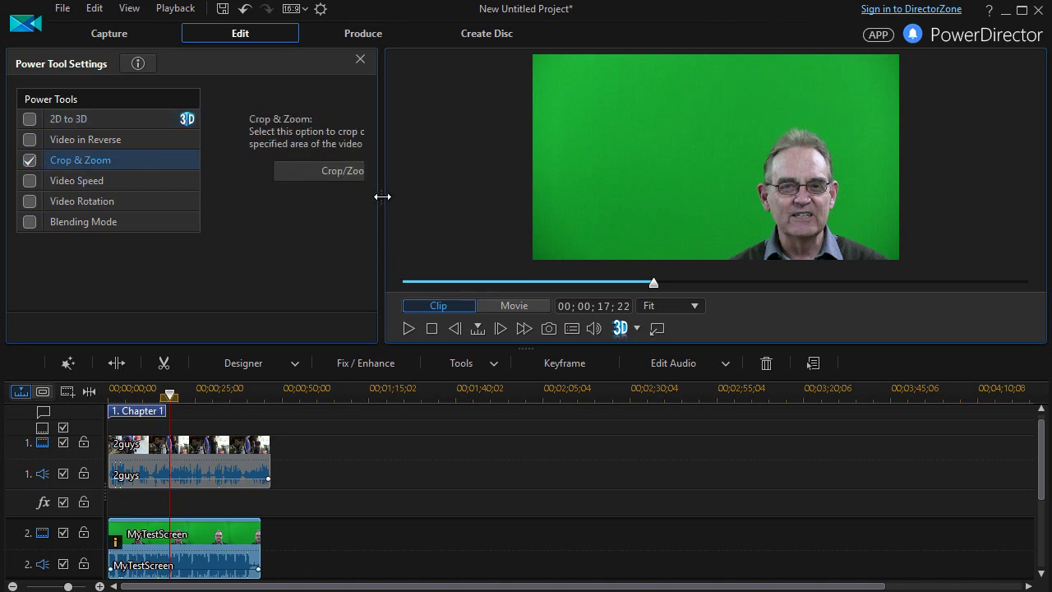
left_click_drag(382, 197, 452, 222)
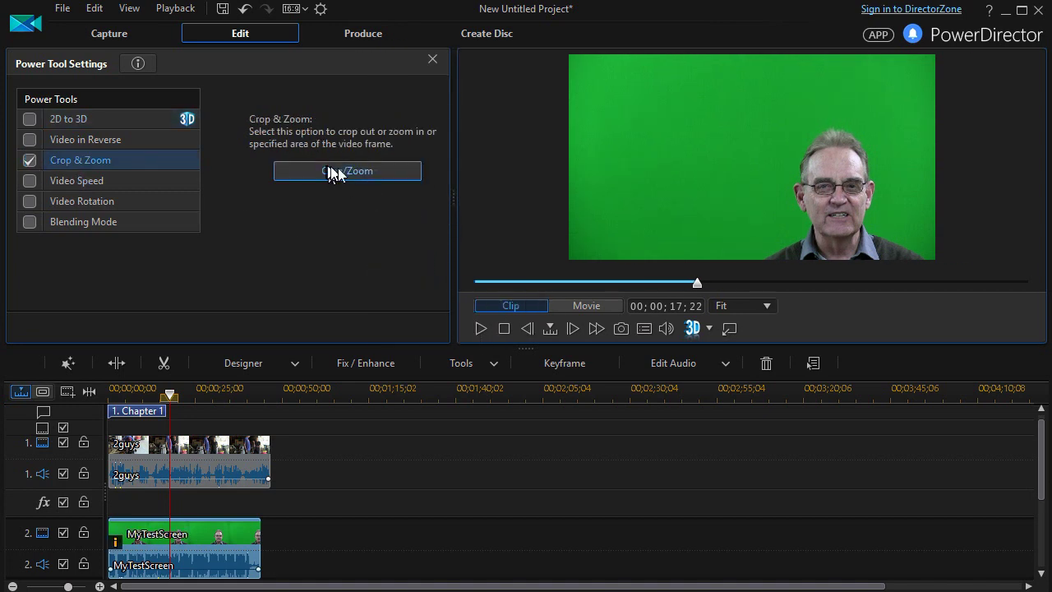
Freeform-crop MyTestScreen to a narrow upright strip positioned over the presenter
left_click(376, 170)
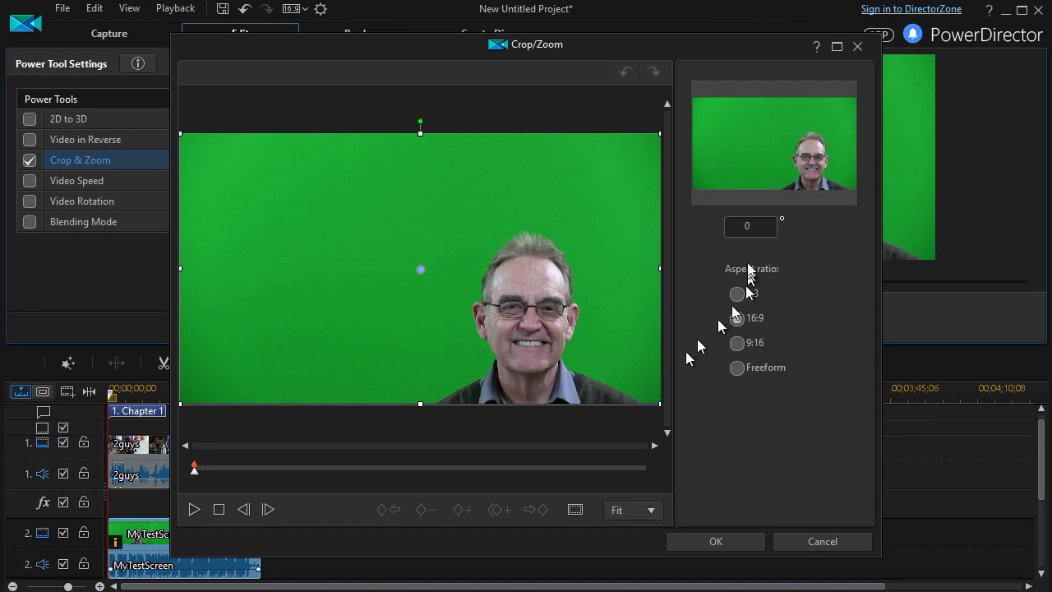
left_click(737, 369)
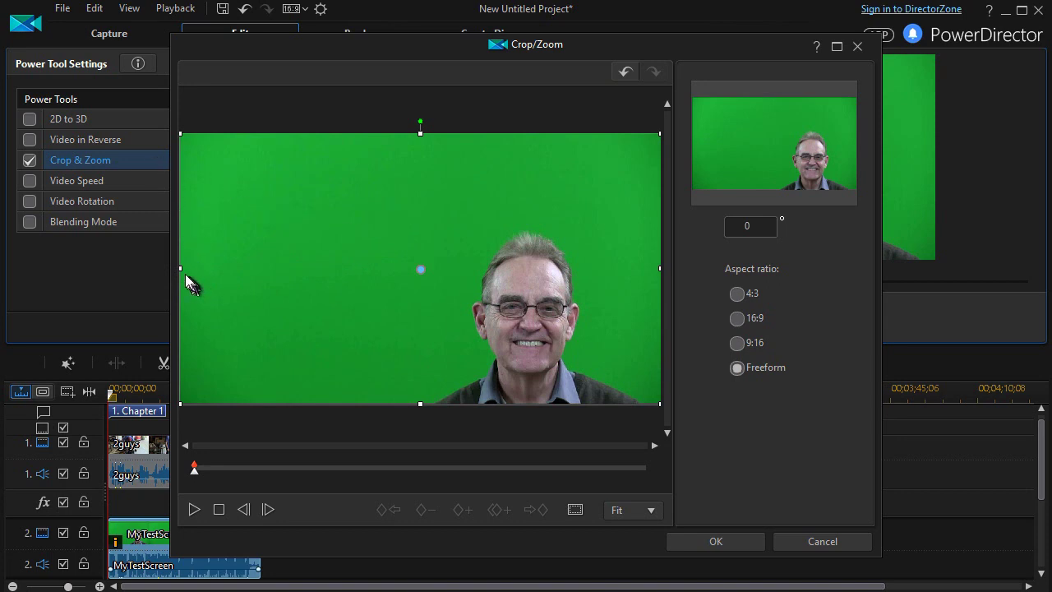
left_click_drag(180, 268, 307, 271)
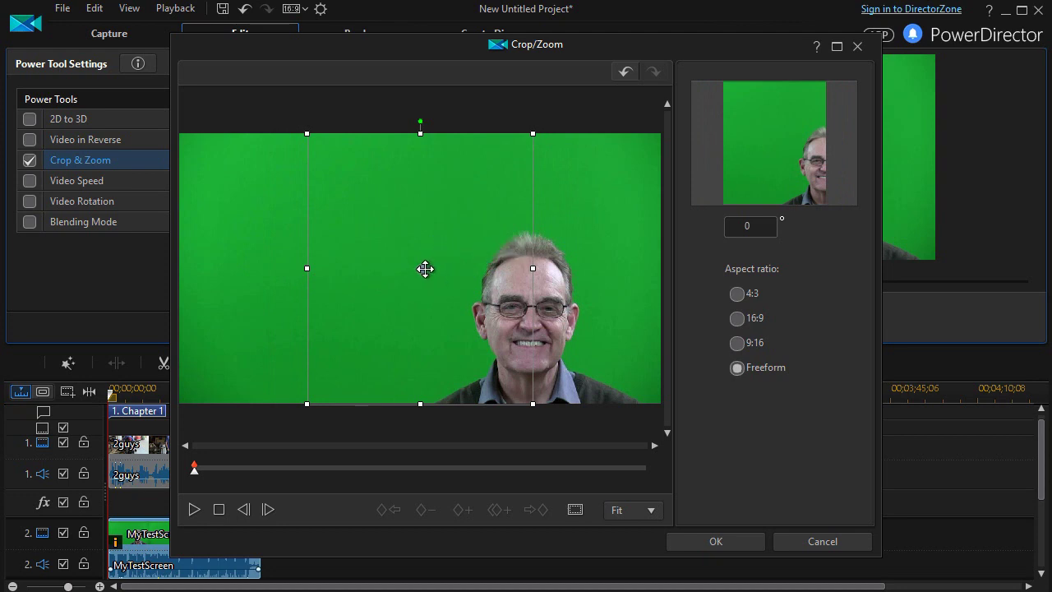
left_click_drag(425, 269, 547, 275)
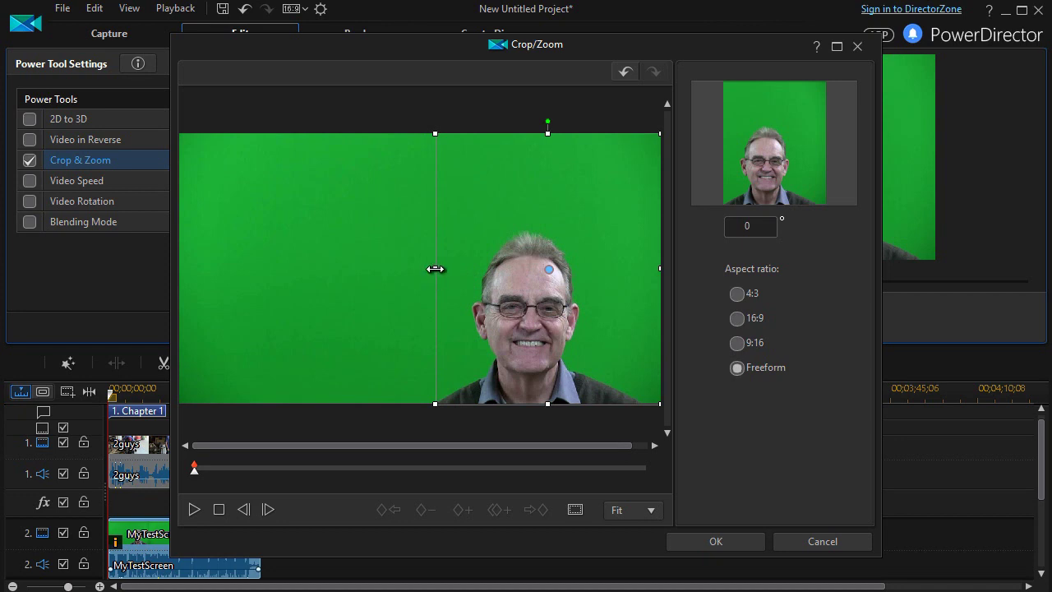
left_click_drag(434, 268, 423, 270)
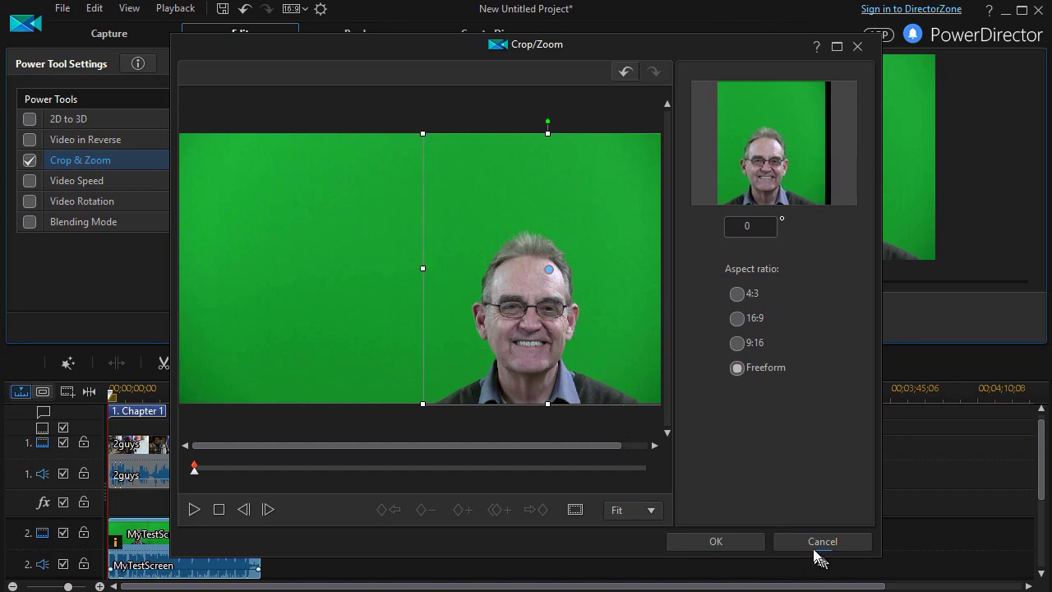
left_click(747, 545)
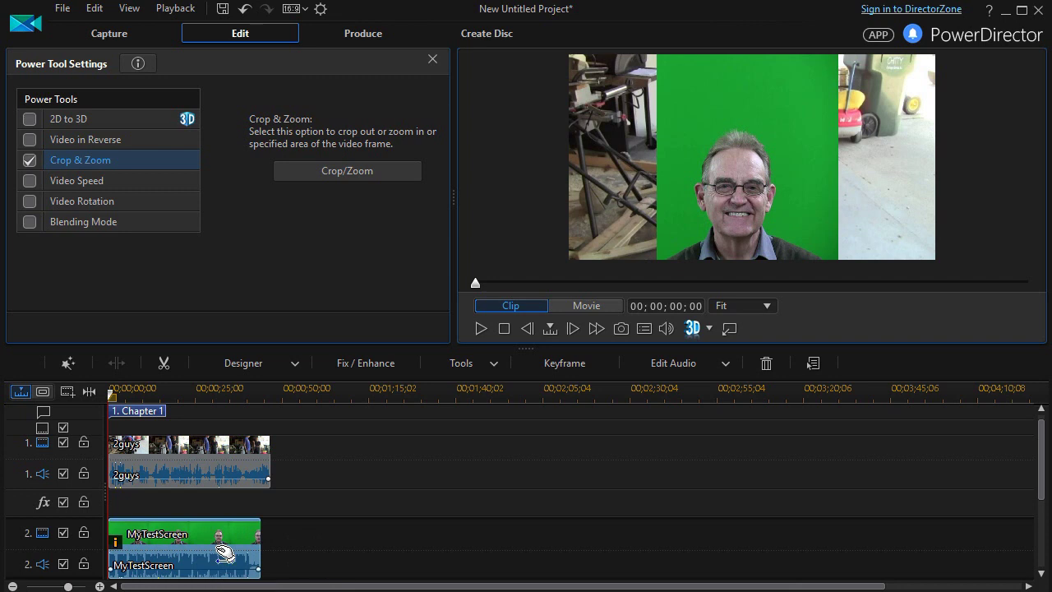
Shift the cropped presenter strip right to X ≈ 0.768 in PiP Designer
double_click(226, 557)
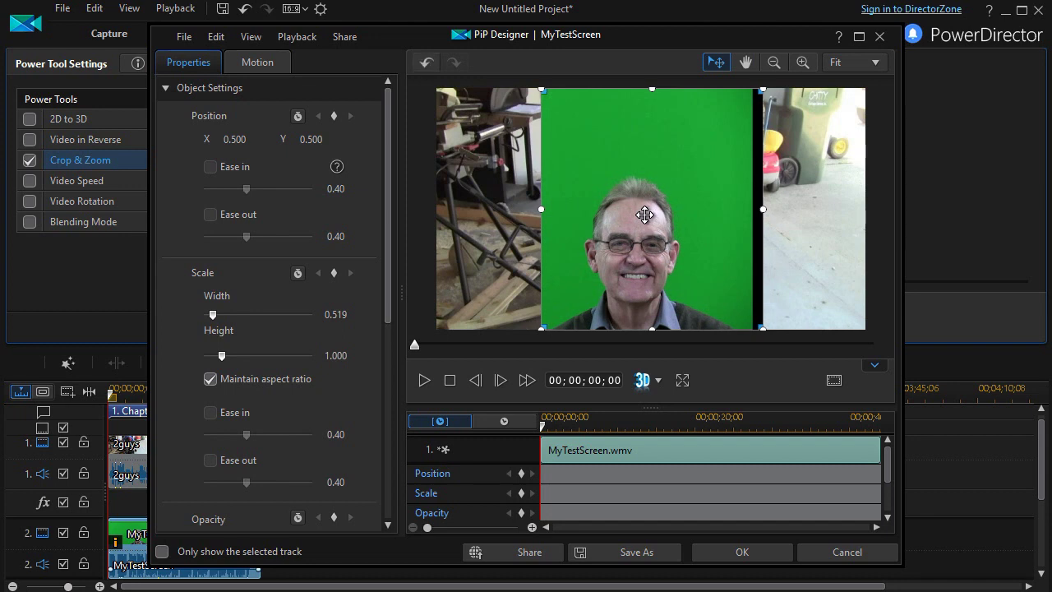
left_click_drag(643, 214, 758, 215)
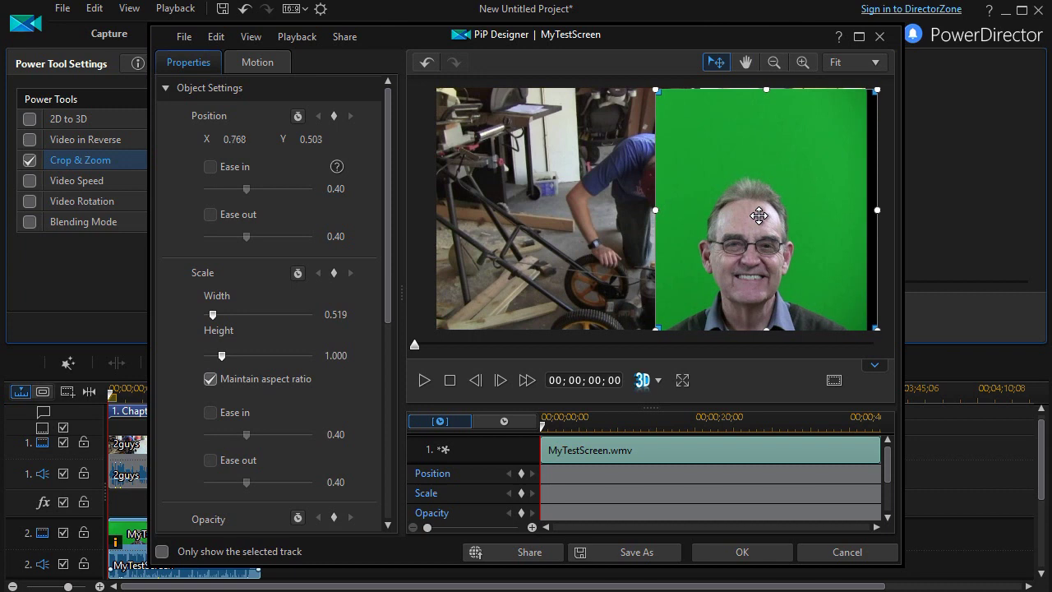
left_click(740, 552)
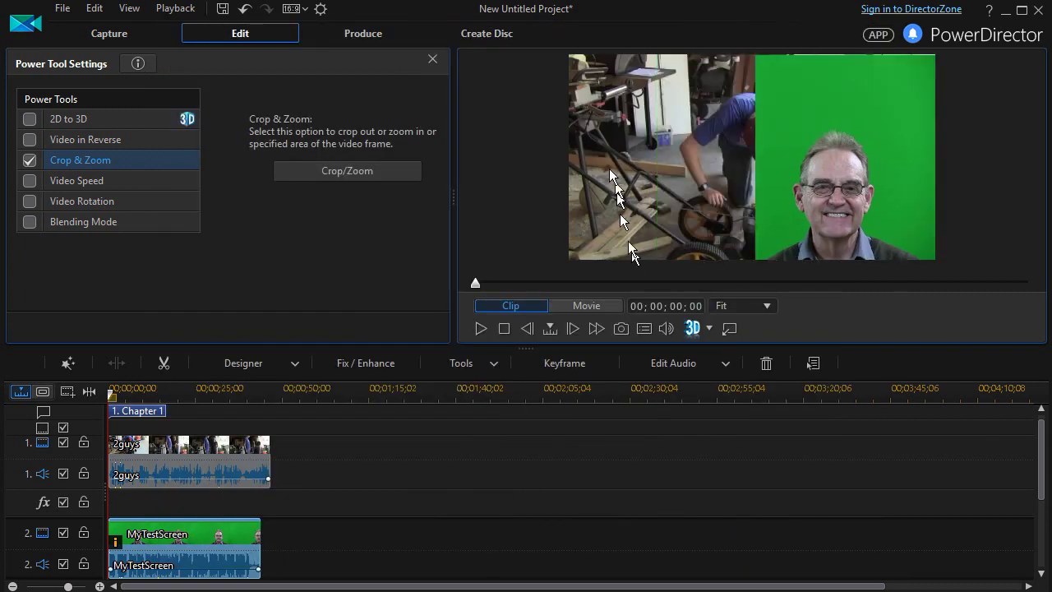
Turn on Crop & Zoom for the 2guys clip with a Freeform crop shape
left_click(230, 460)
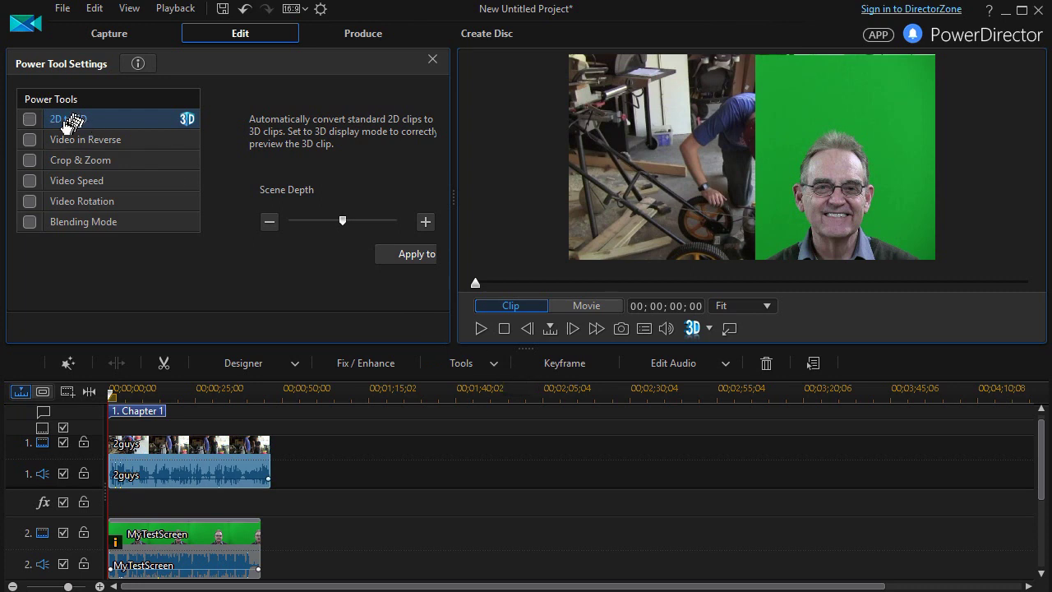
left_click(31, 160)
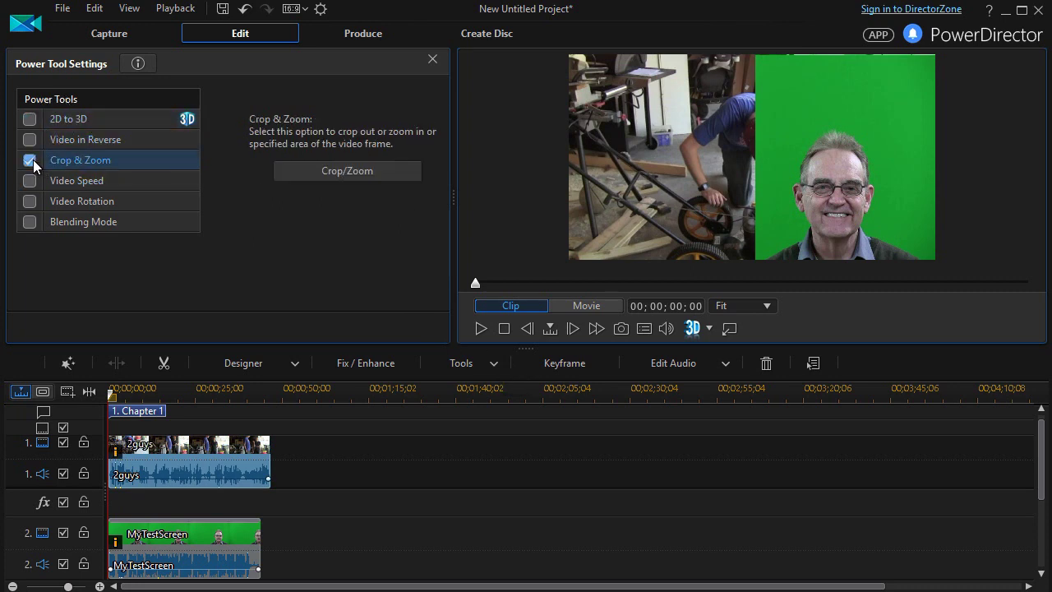
left_click(331, 175)
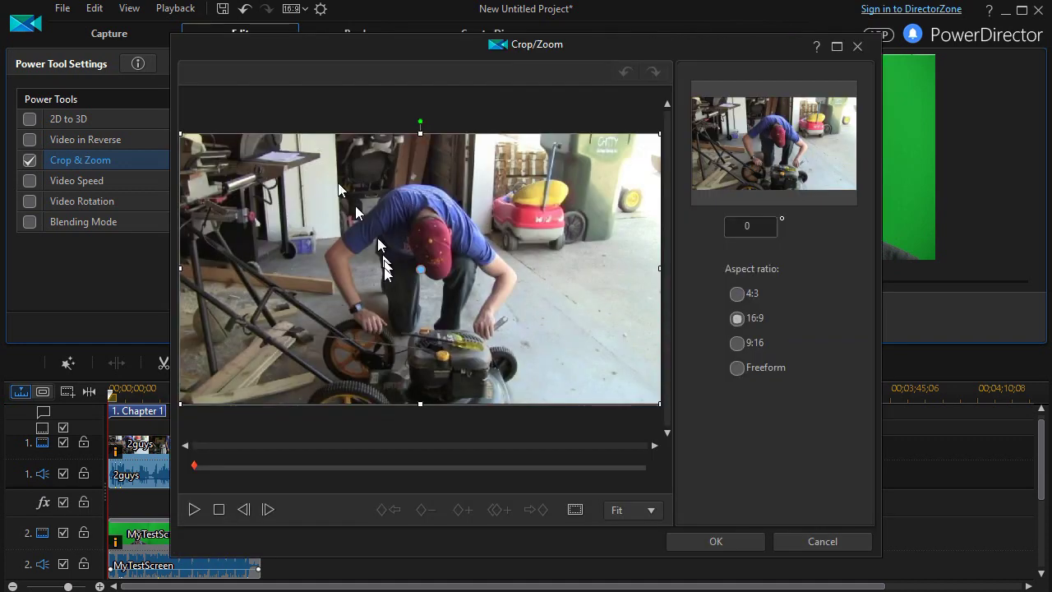
left_click(737, 369)
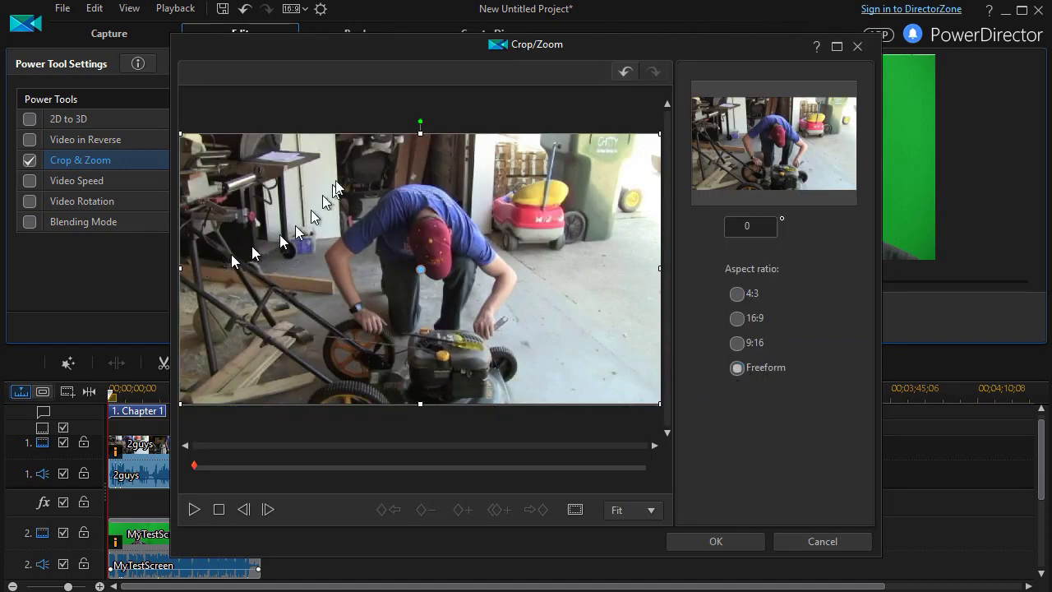
Crop 2guys to a narrow upright strip centred on the man at the mower
left_click_drag(180, 267, 306, 280)
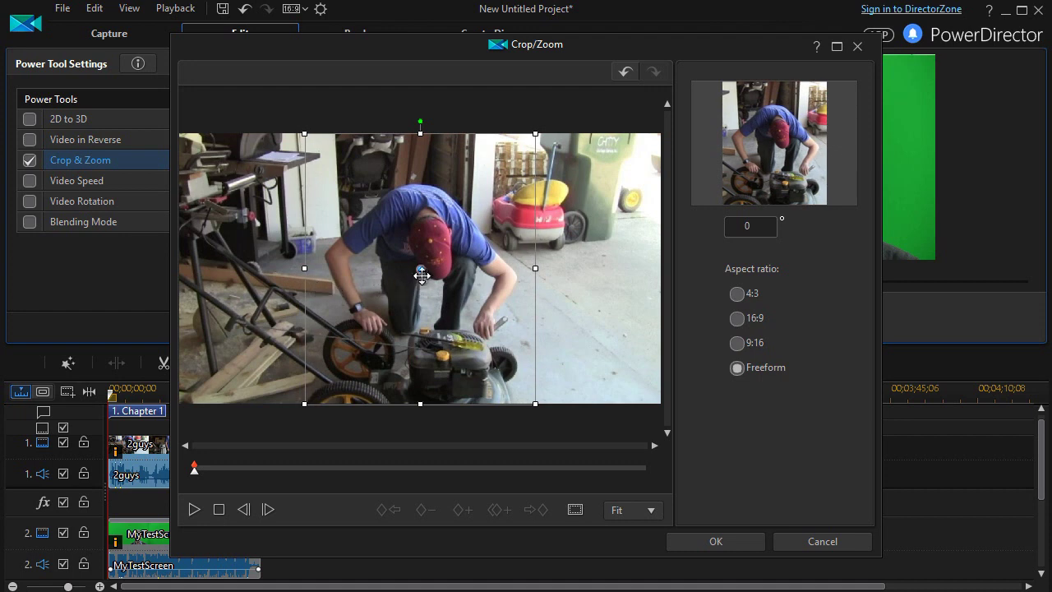
left_click_drag(423, 271, 293, 274)
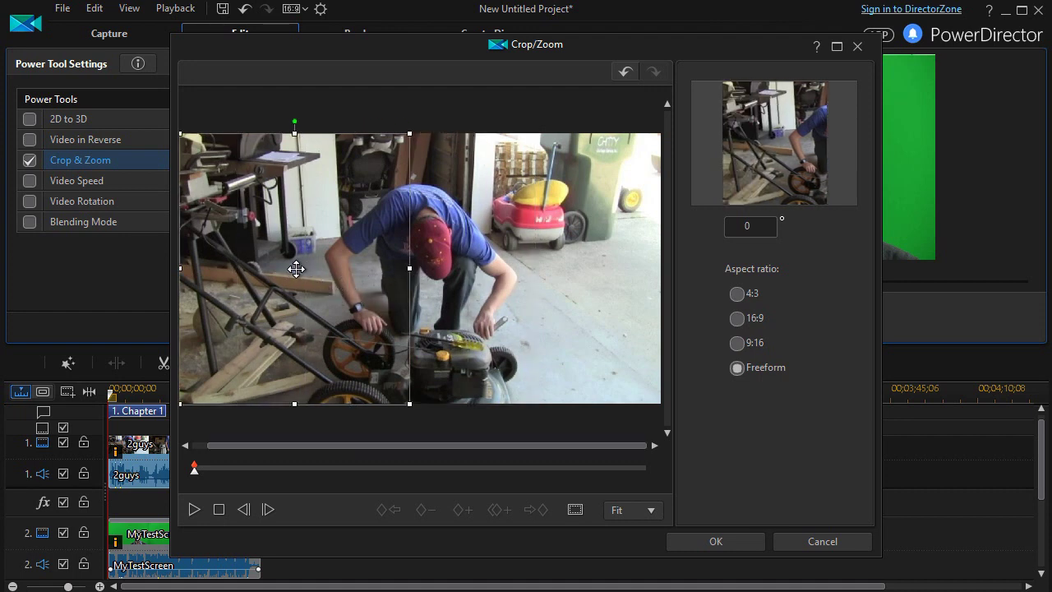
left_click_drag(296, 267, 427, 273)
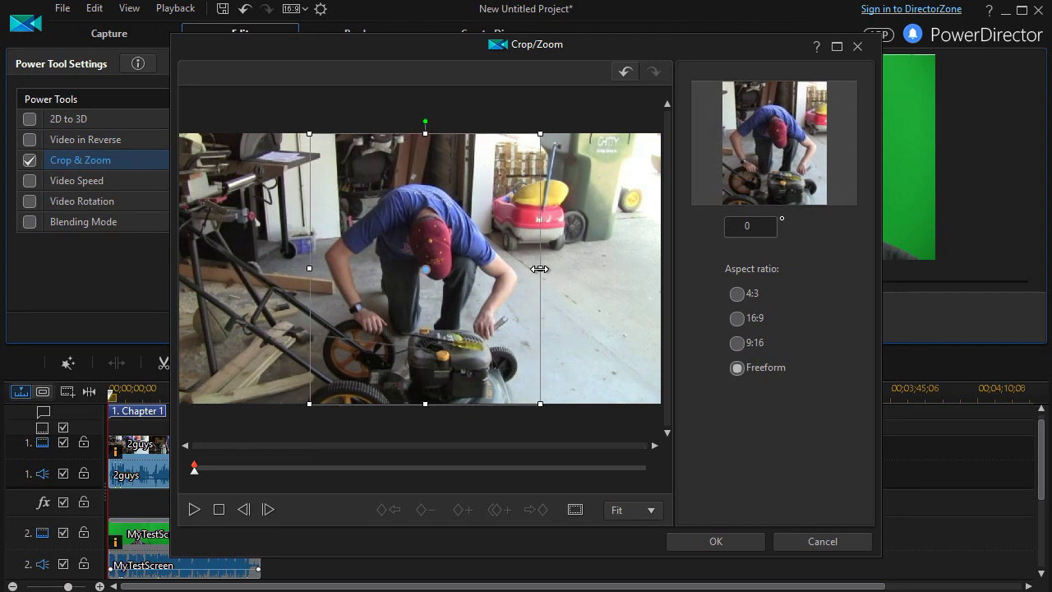
left_click_drag(539, 268, 556, 272)
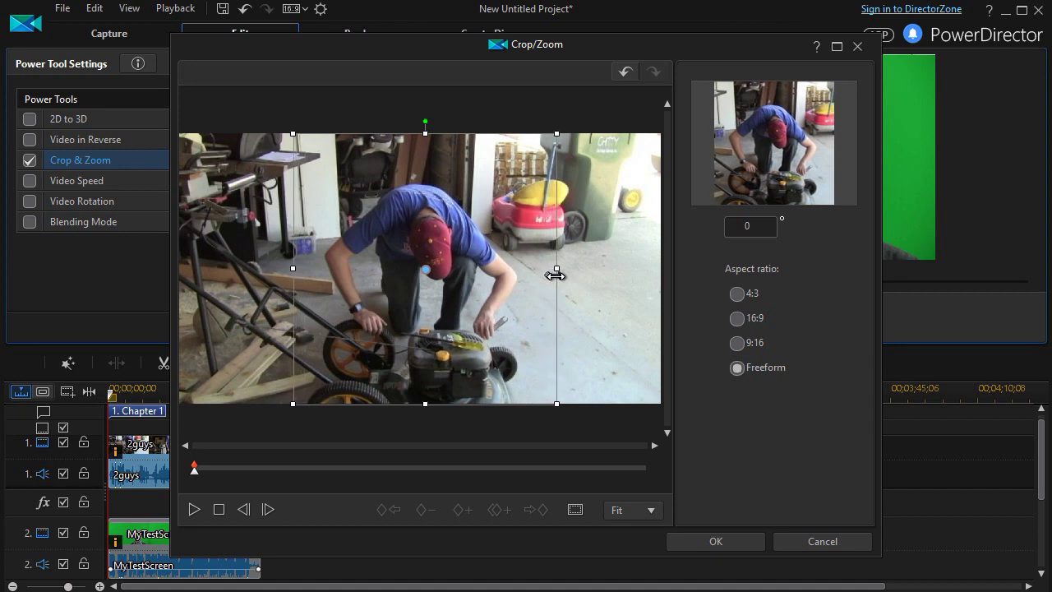
left_click(714, 541)
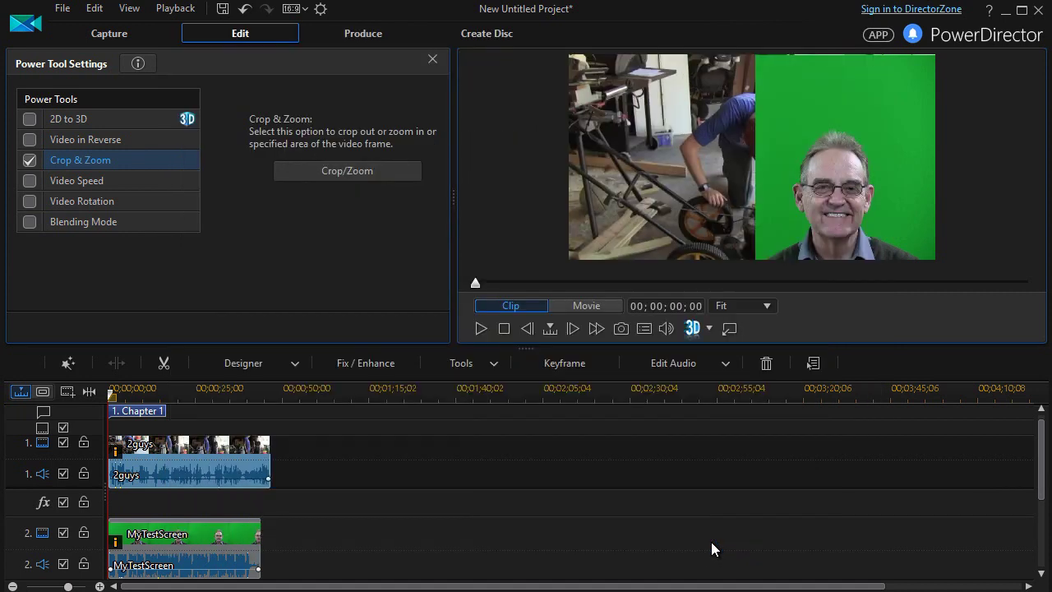
double_click(185, 460)
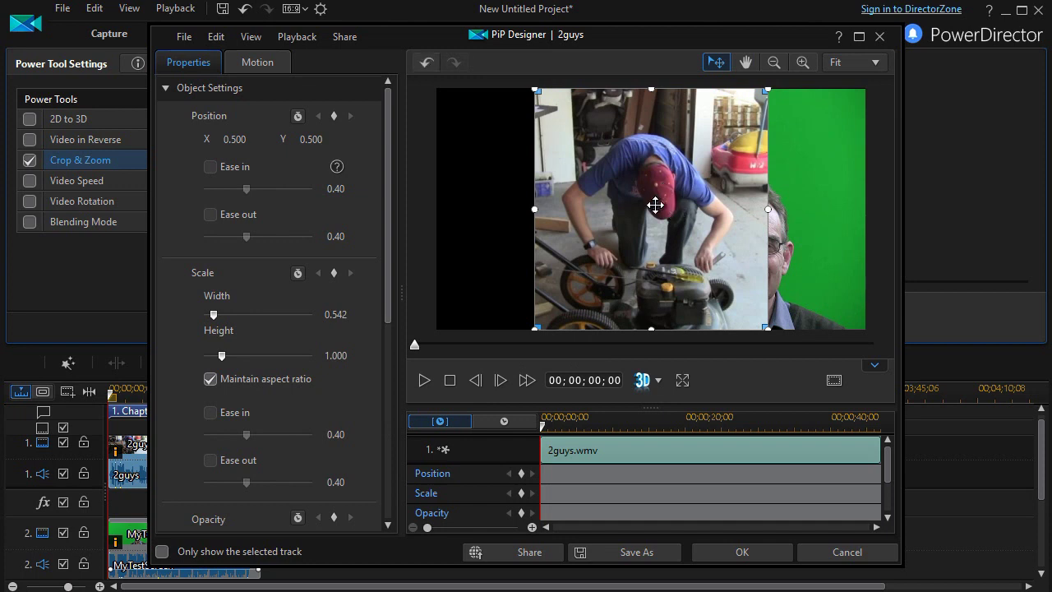
Move the cropped garage strip against the left edge and confirm it
left_click_drag(662, 212, 548, 210)
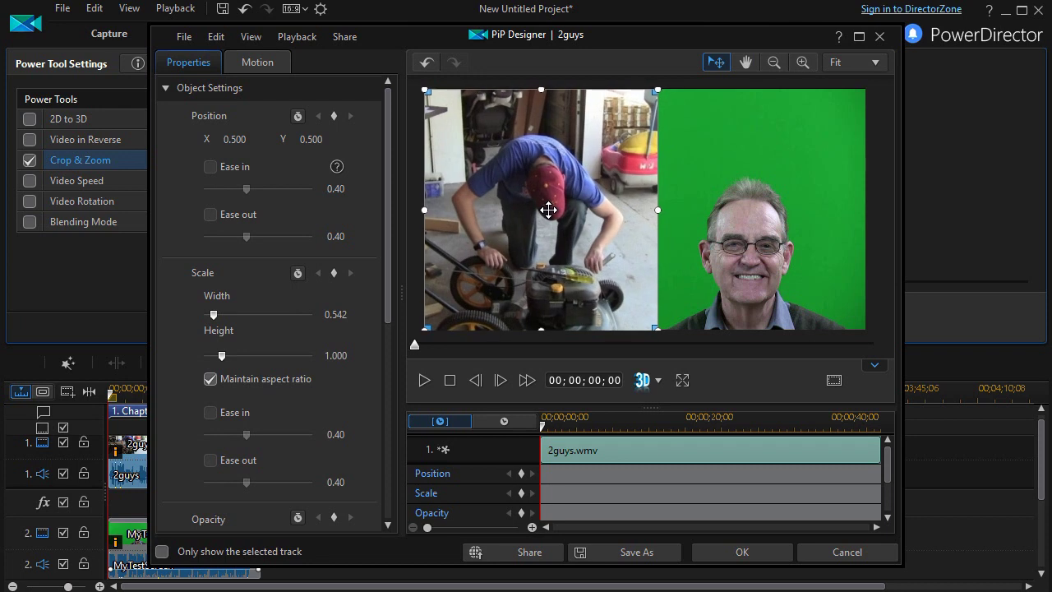
left_click(744, 553)
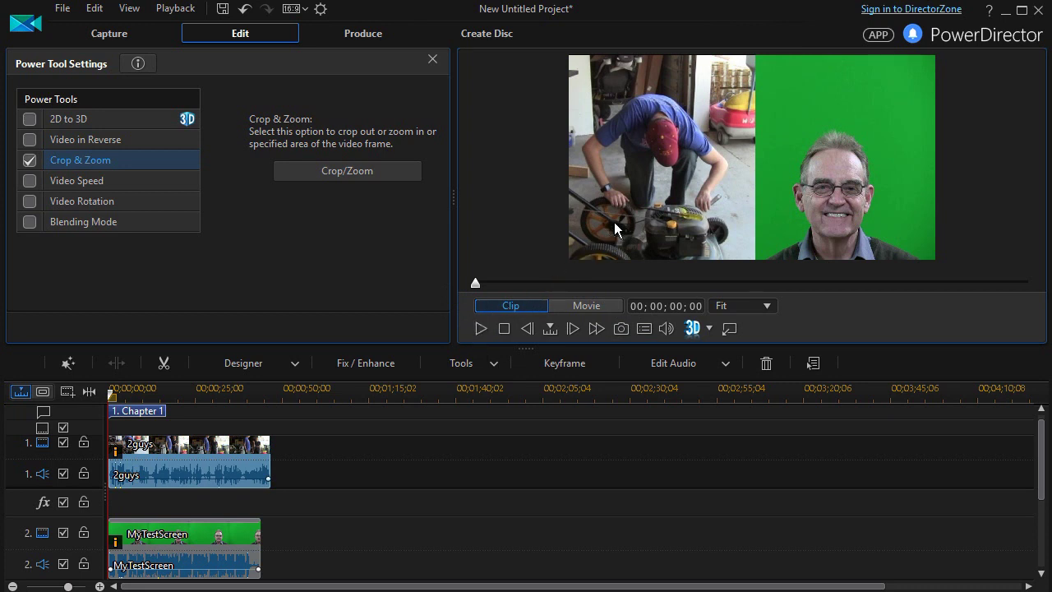
left_click(481, 328)
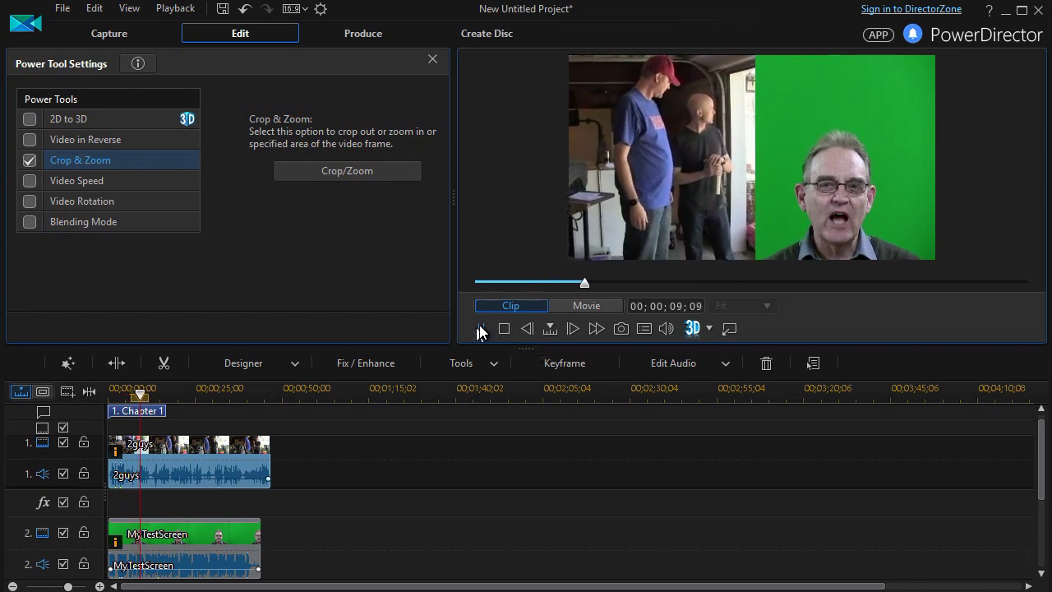
left_click(481, 328)
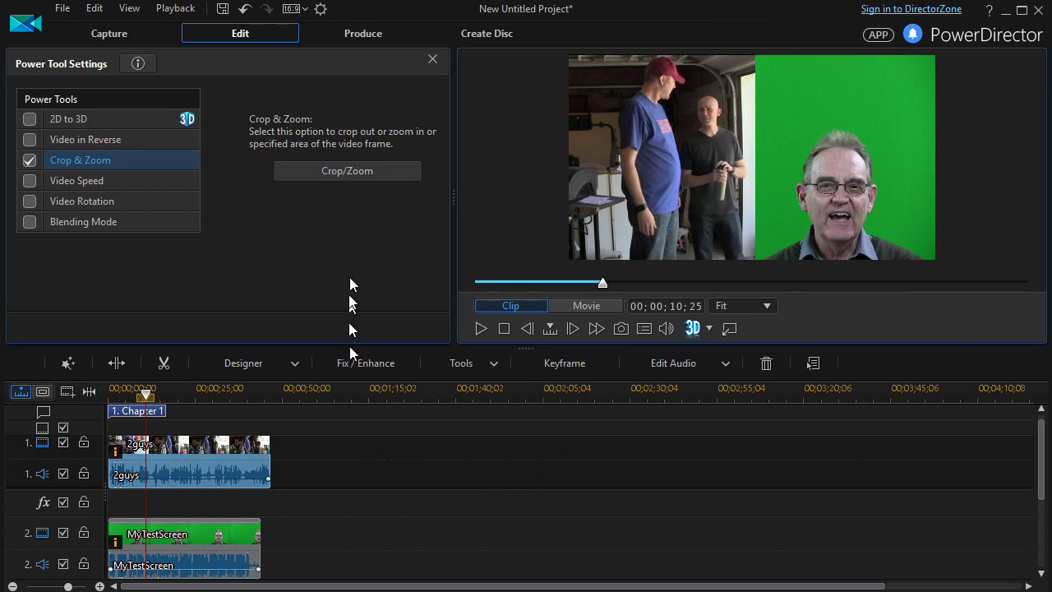
Delete every clip from the timeline
left_click(433, 62)
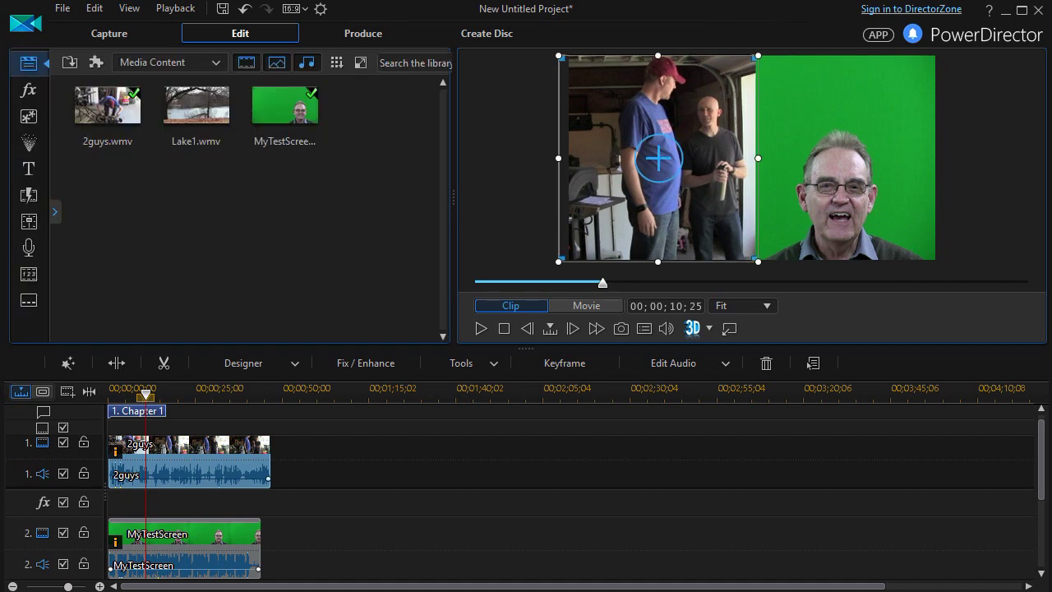
left_click_drag(329, 551, 161, 457)
key("Delete")
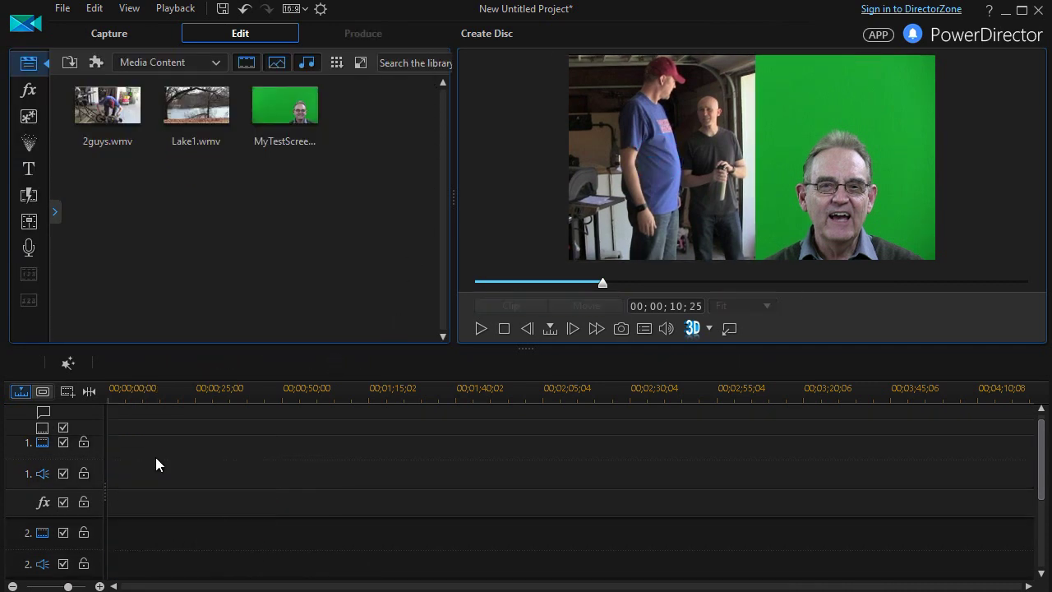
Place 2guys, Lake1 and MyTestScreen on video tracks 1, 2 and 3
mouse_move(106, 105)
left_mouse_down()
mouse_move(136, 396)
mouse_move(127, 460)
mouse_move(97, 475)
left_mouse_up()
left_click_drag(199, 105, 103, 484)
left_click_drag(289, 99, 99, 535)
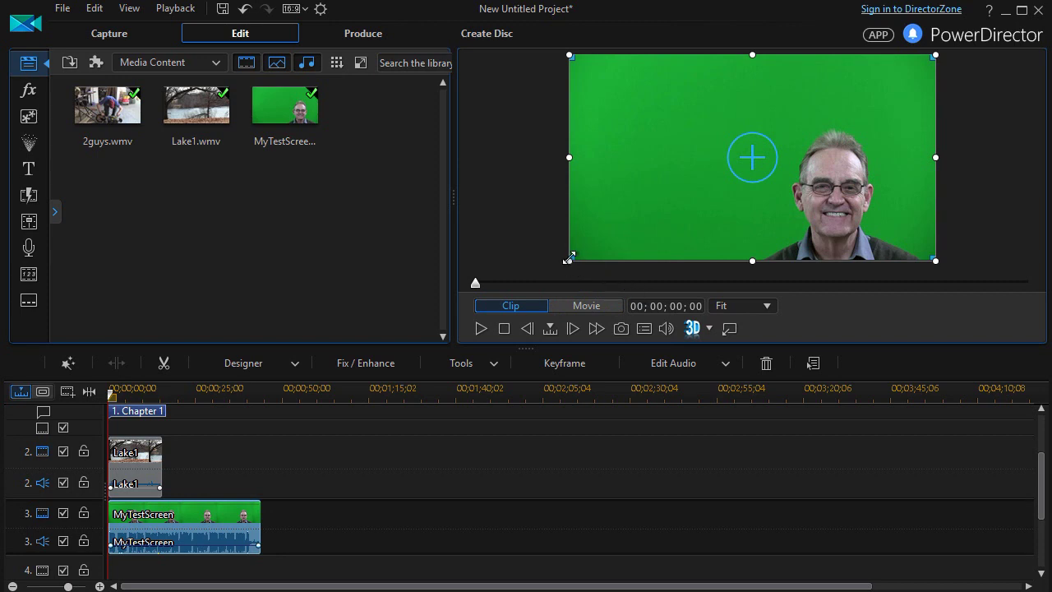
Resize MyTestScreen into the top-right quarter and Lake1 into the top-left quarter
left_click_drag(568, 260, 764, 149)
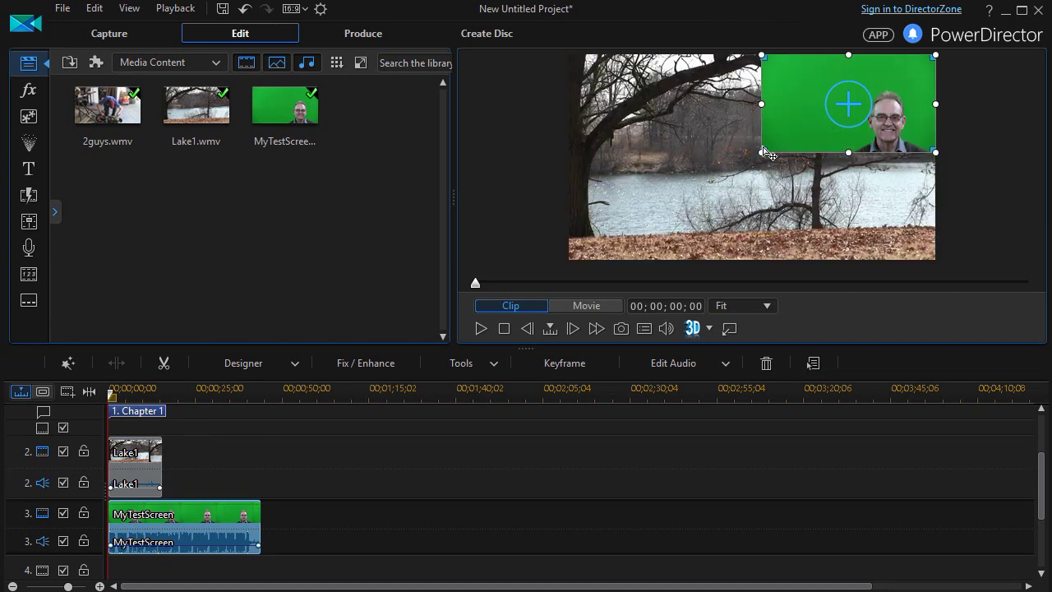
left_click(136, 485)
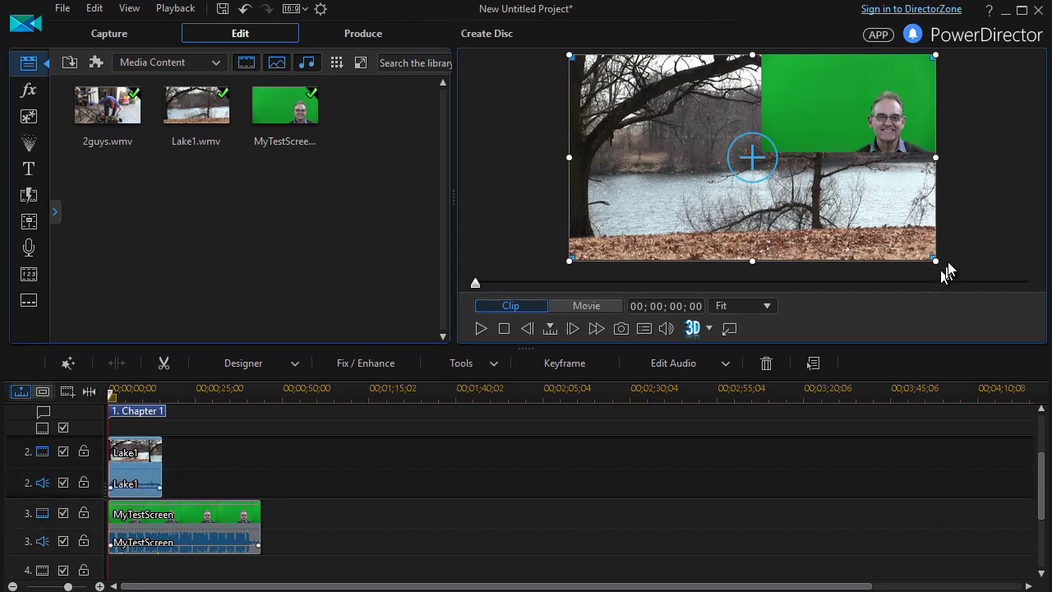
left_click_drag(935, 261, 748, 150)
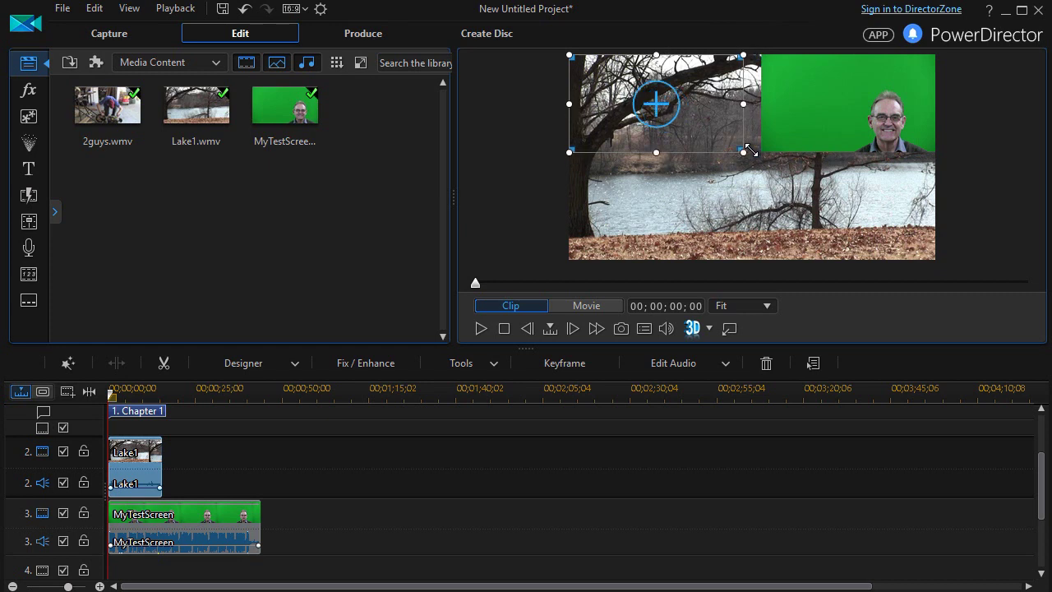
scroll(310, 436, "down", 2)
scroll(309, 436, "up", 3)
Shrink the track-1 2guys clip into the bottom-left quarter and move the playhead to about 13 seconds
left_click(279, 461)
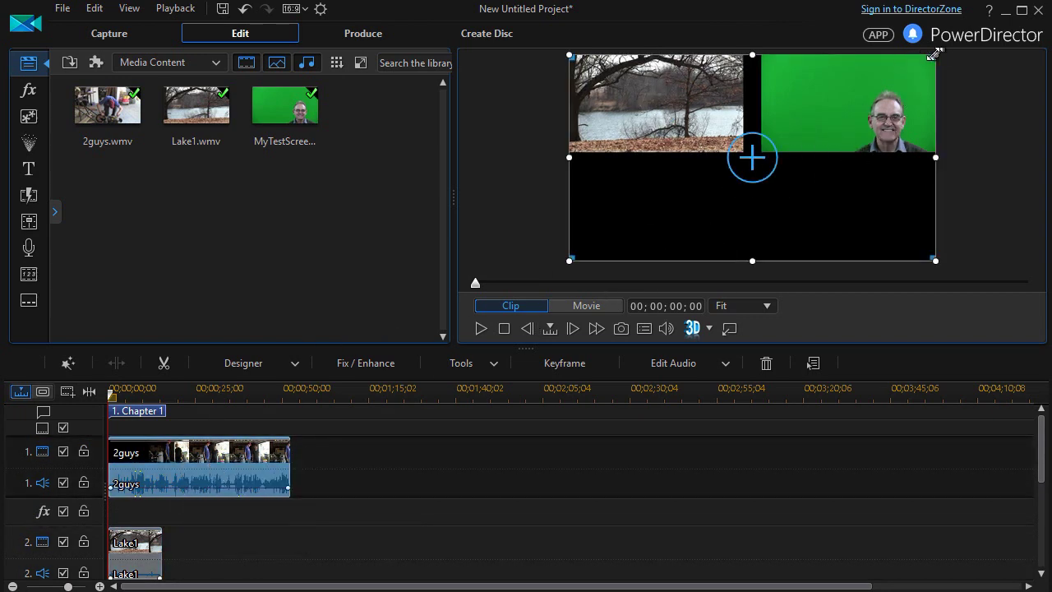
left_click_drag(934, 56, 739, 168)
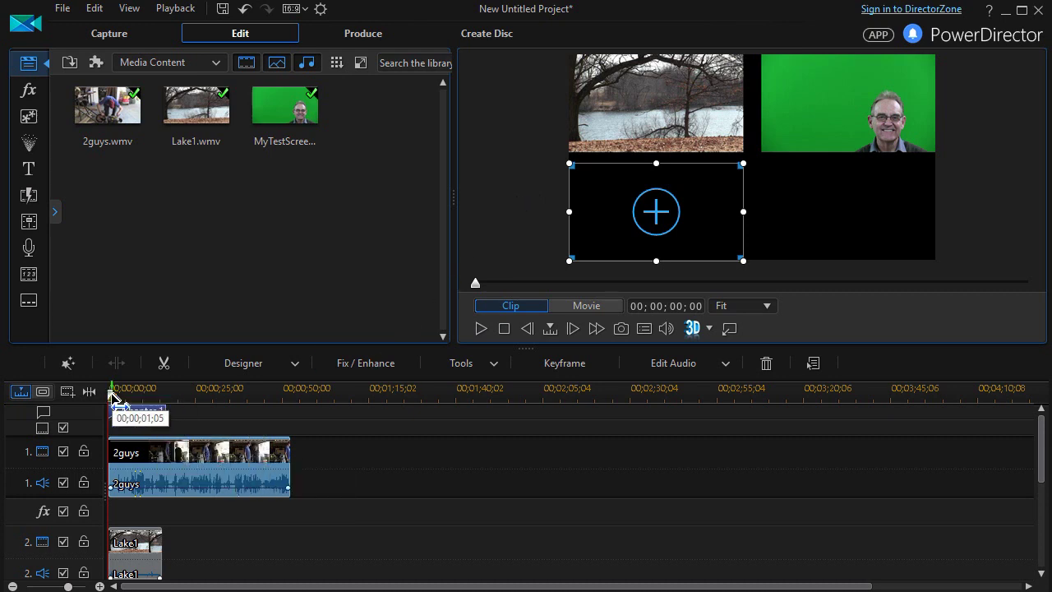
left_click_drag(113, 394, 152, 395)
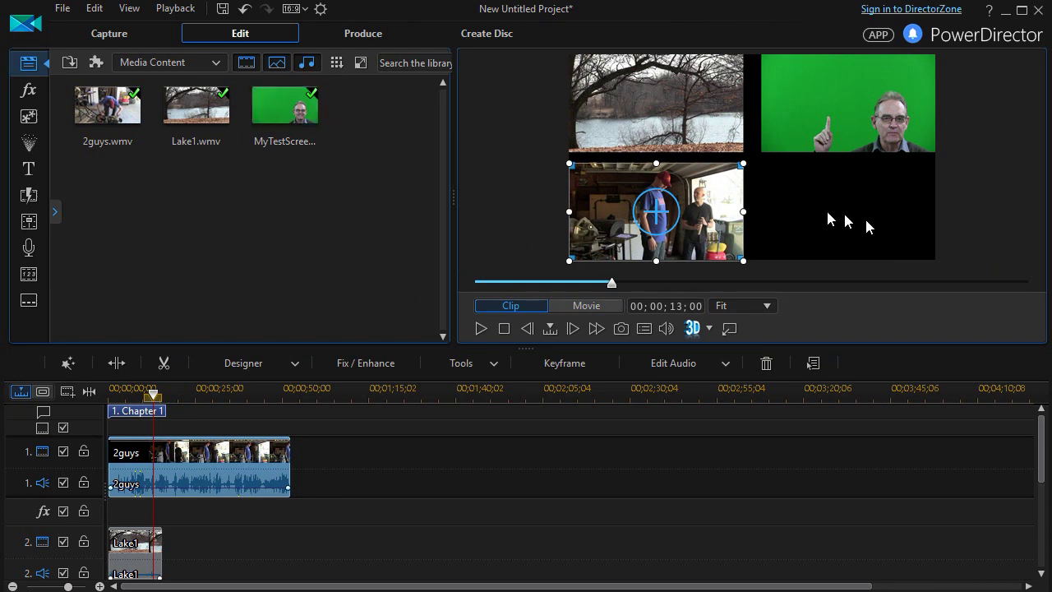
Add a second copy of 2guys.wmv from Media Content onto track 4
scroll(387, 430, "down", 3)
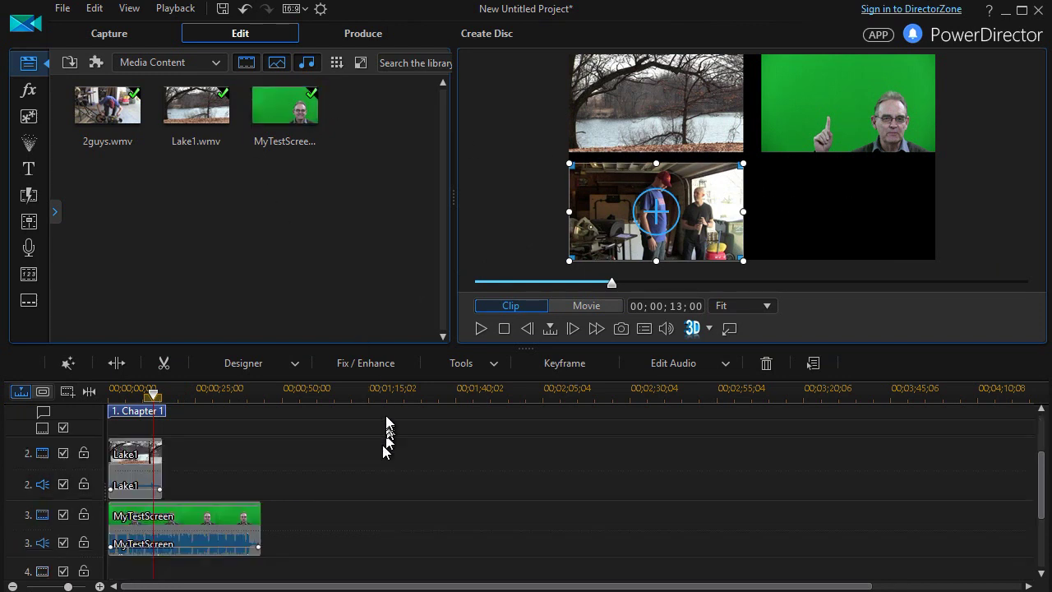
scroll(391, 413, "up", 1)
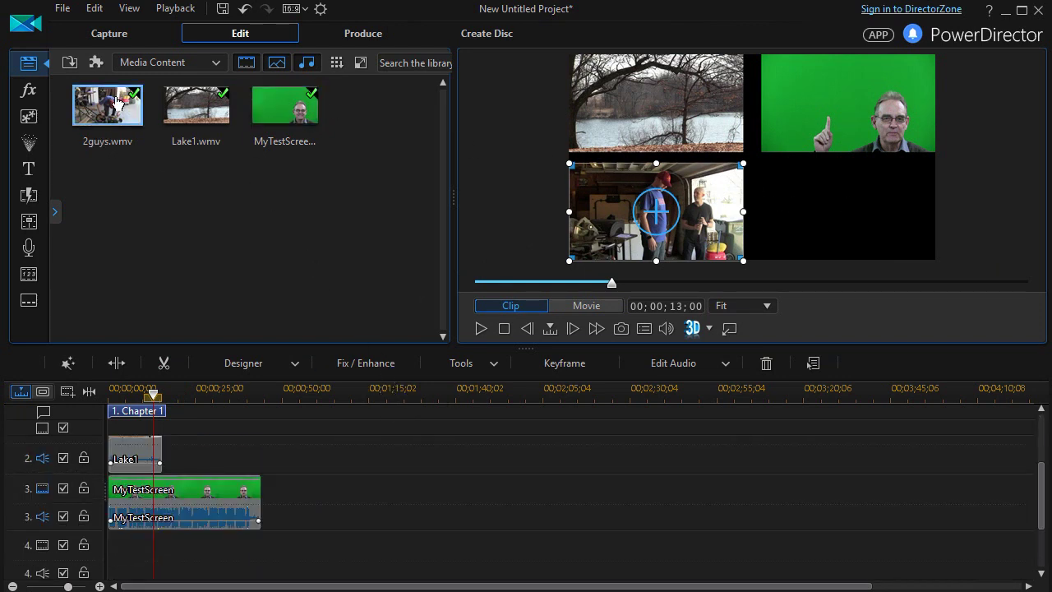
left_click_drag(117, 103, 109, 549)
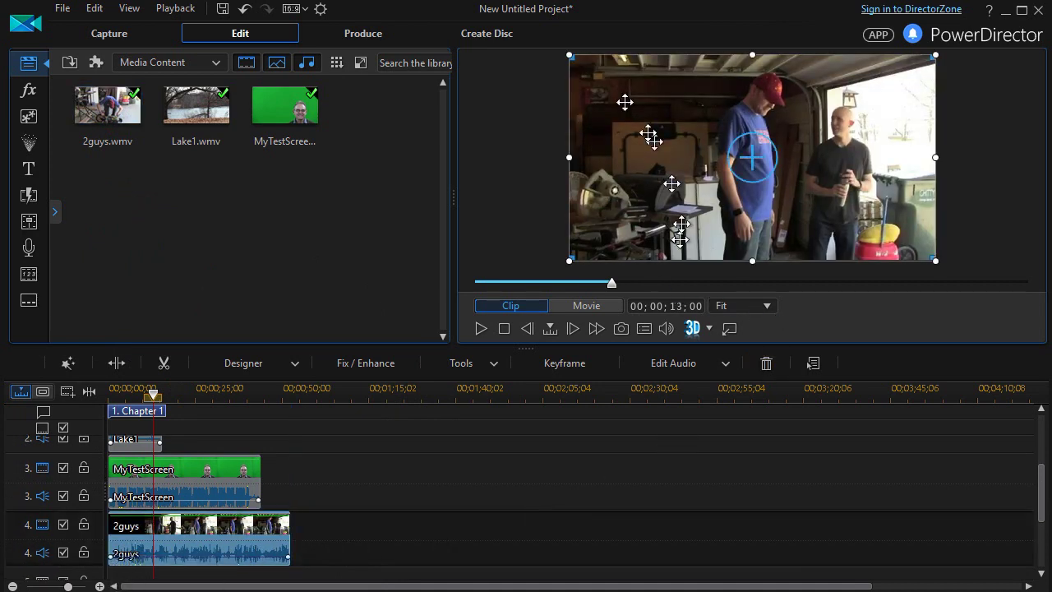
Fit the track-4 2guys clip into the bottom-right quarter and return playback to the beginning
left_click_drag(572, 57, 791, 177)
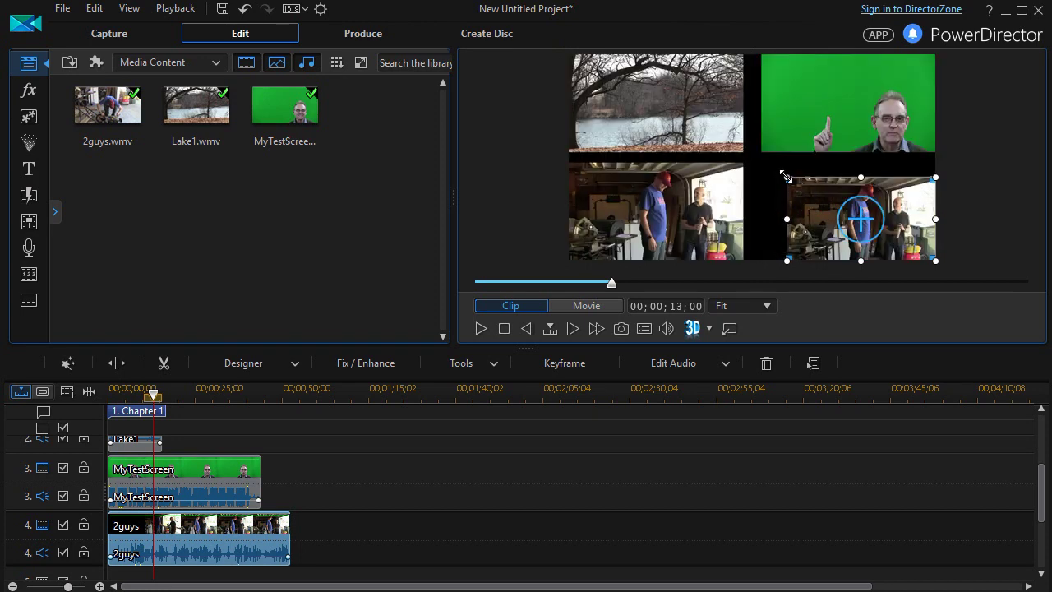
left_click_drag(783, 175, 769, 156)
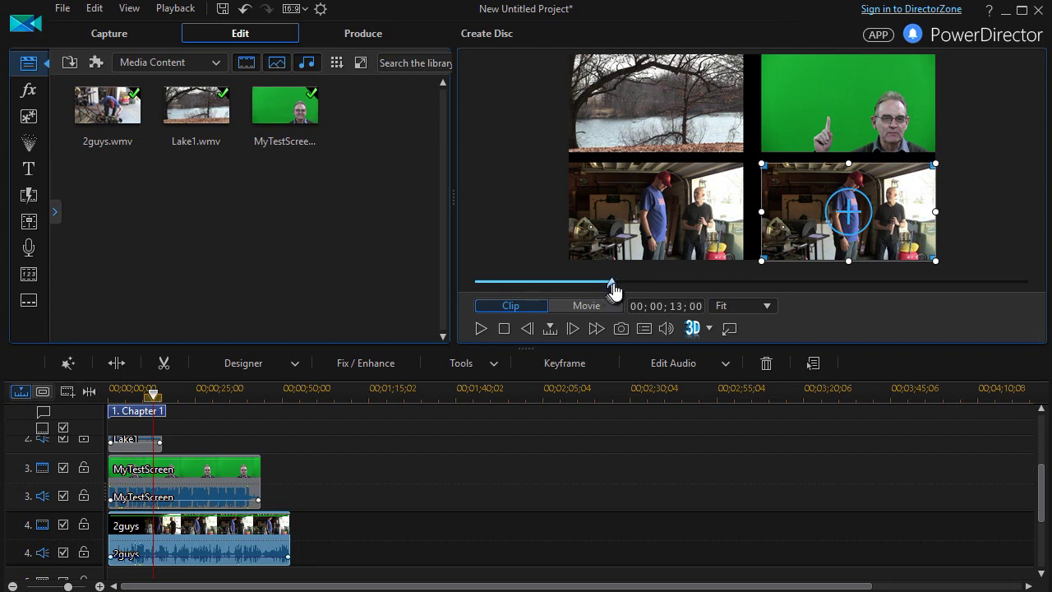
left_click_drag(612, 287, 458, 293)
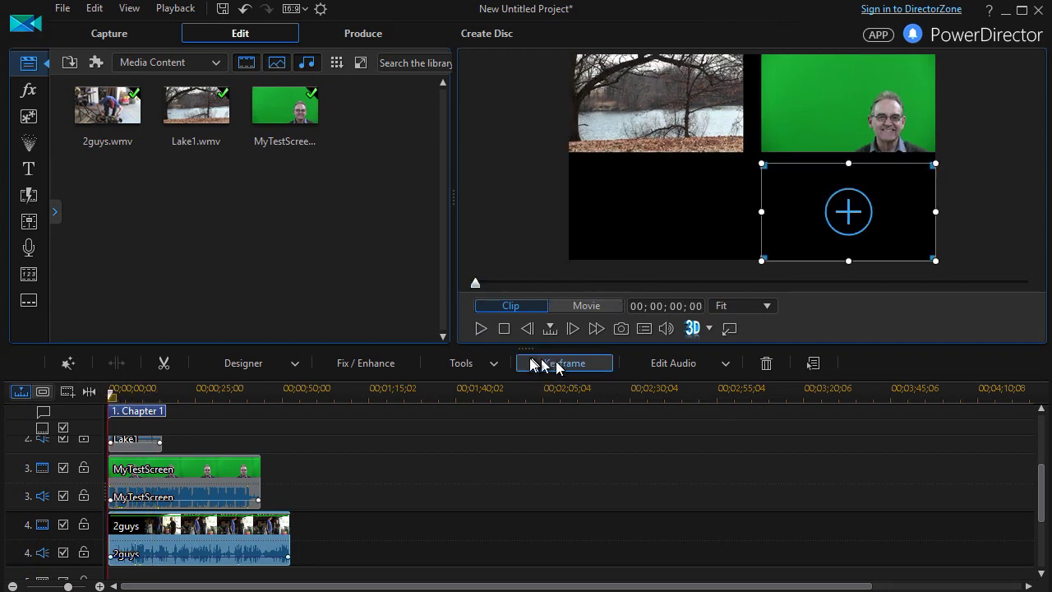
Preview the quad-screen layout, then shift the track-4 2guys clip later to start near 00;01;02
left_click(481, 329)
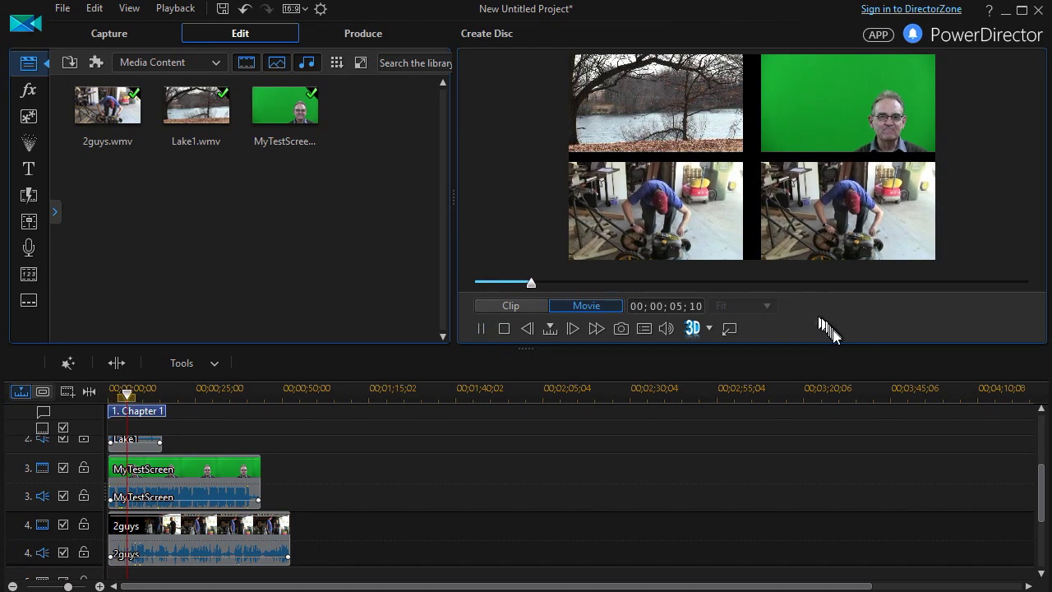
left_click(481, 328)
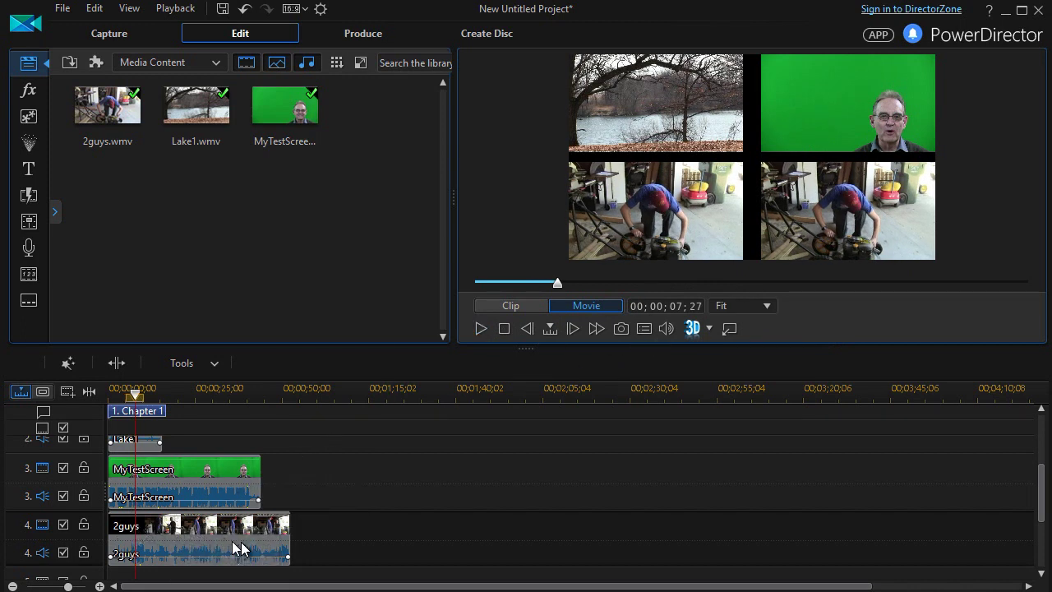
left_click_drag(248, 546, 463, 546)
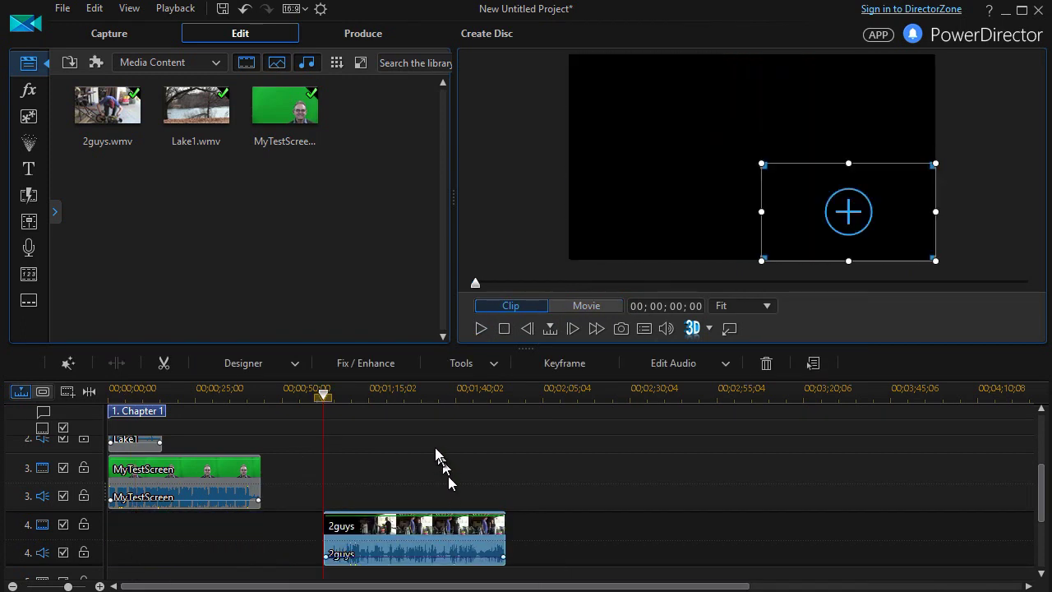
Split the track-4 2guys clip at the playhead and select its left part
left_click(401, 396)
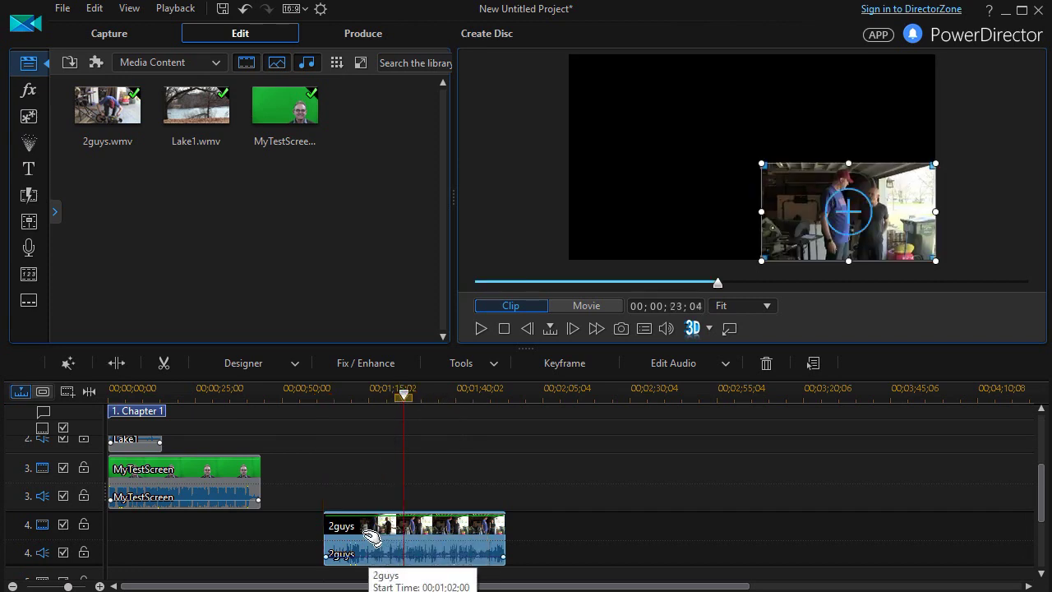
left_click(115, 363)
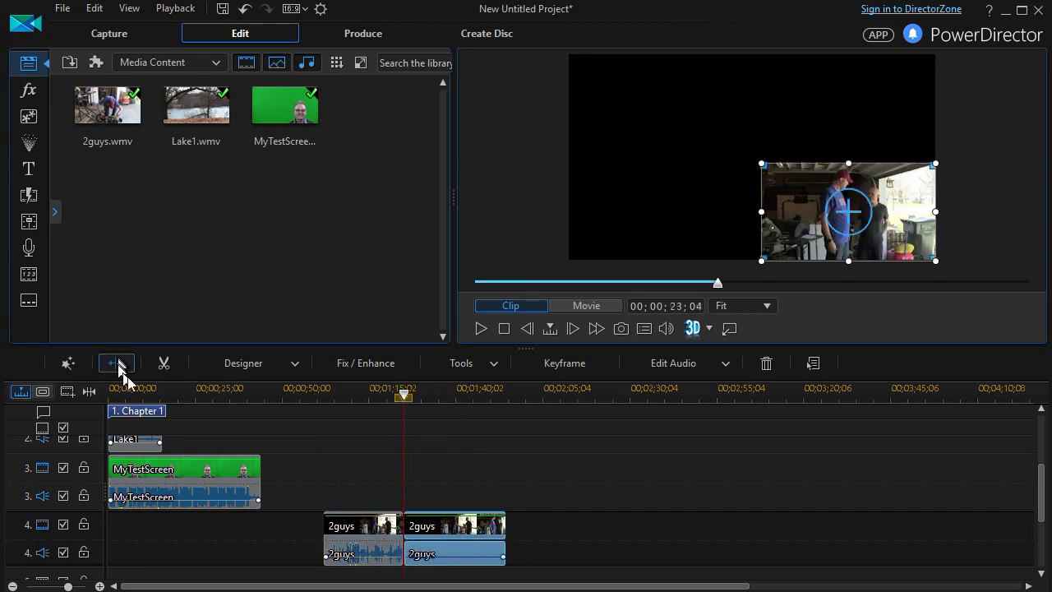
left_click(370, 546)
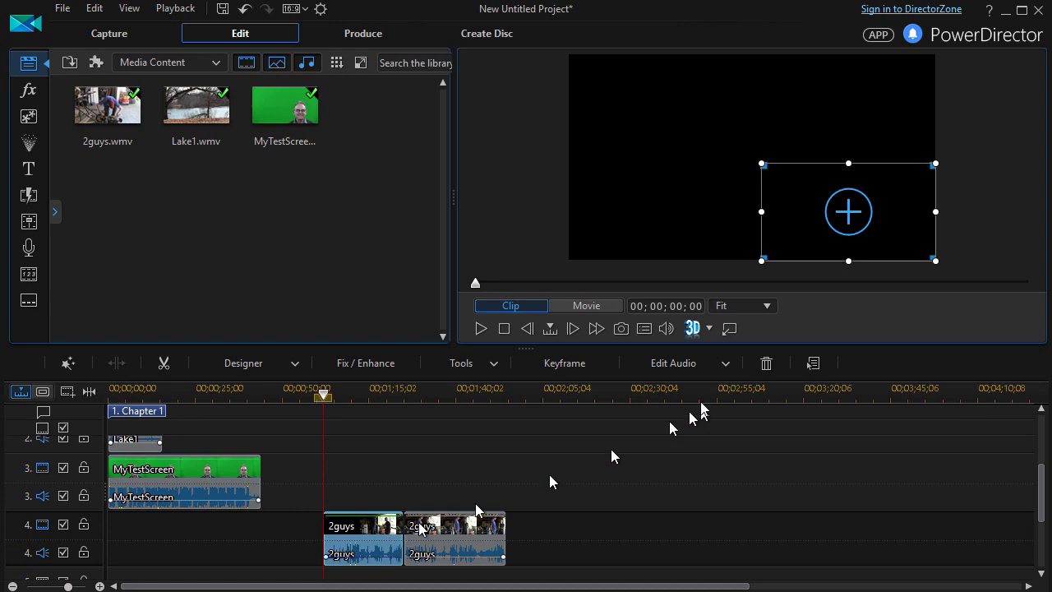
Remove the left part with Remove and Fill Gap, and move the remainder to 0:00
left_click(766, 364)
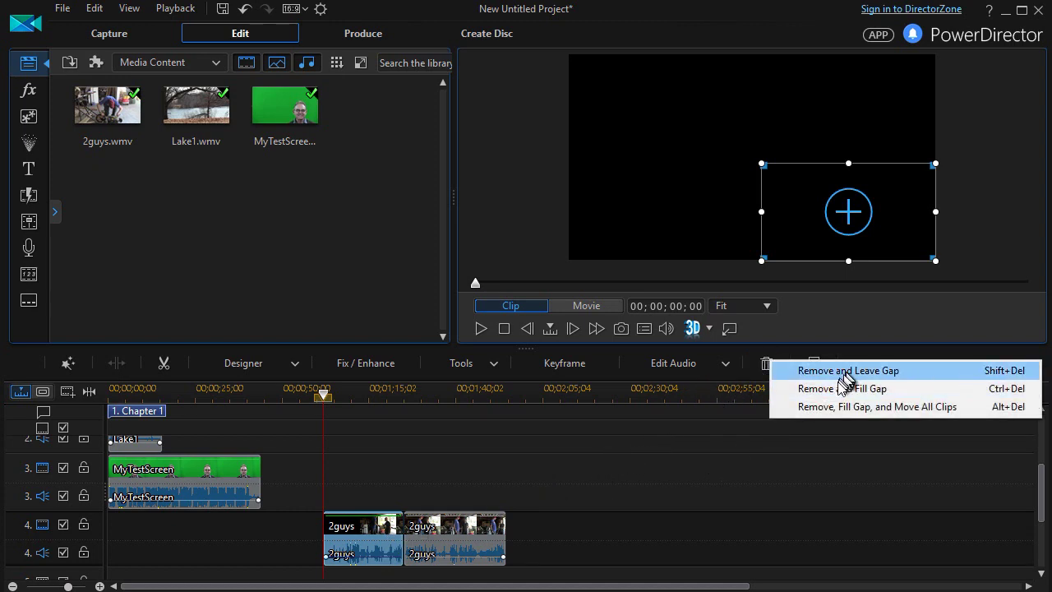
left_click(839, 389)
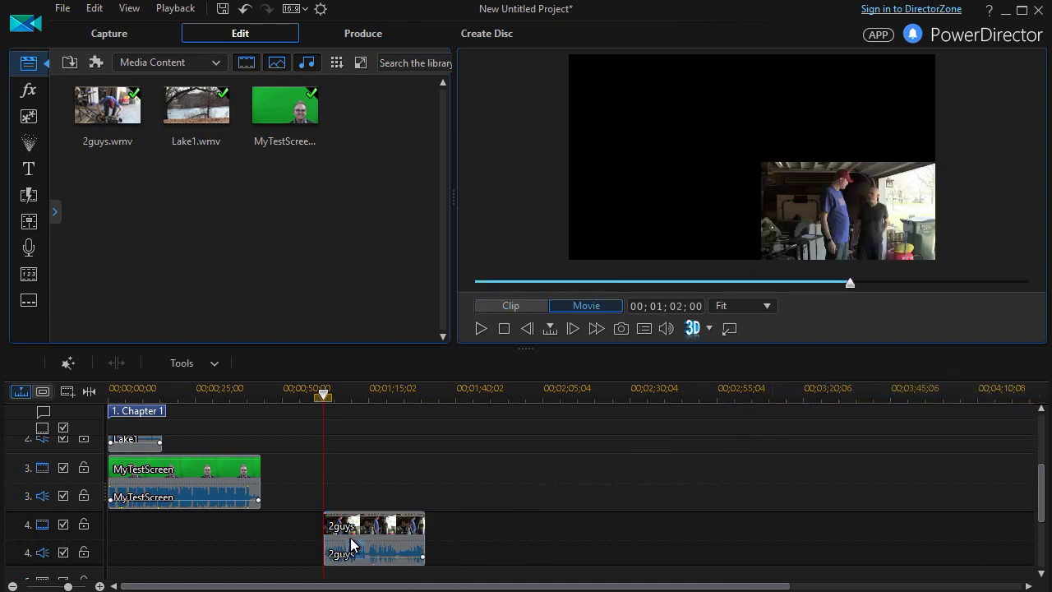
left_click_drag(356, 544, 140, 544)
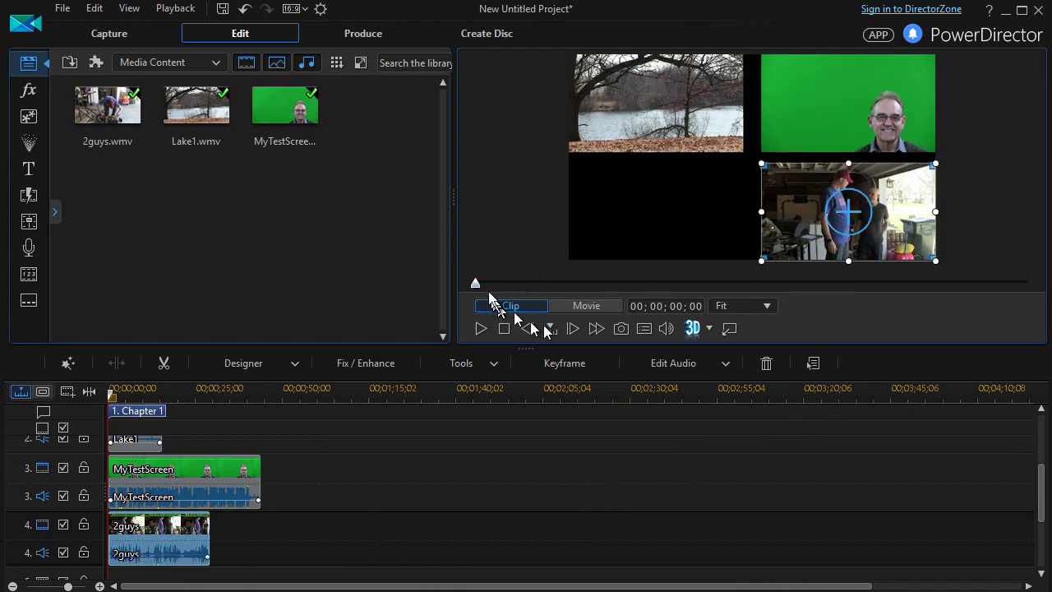
left_click(481, 329)
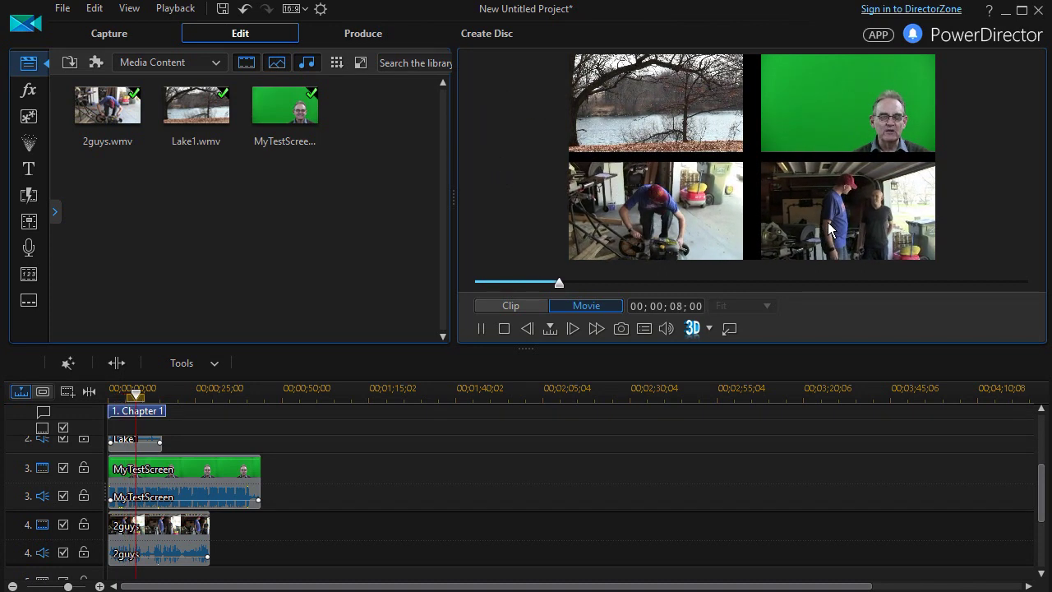
left_click(481, 328)
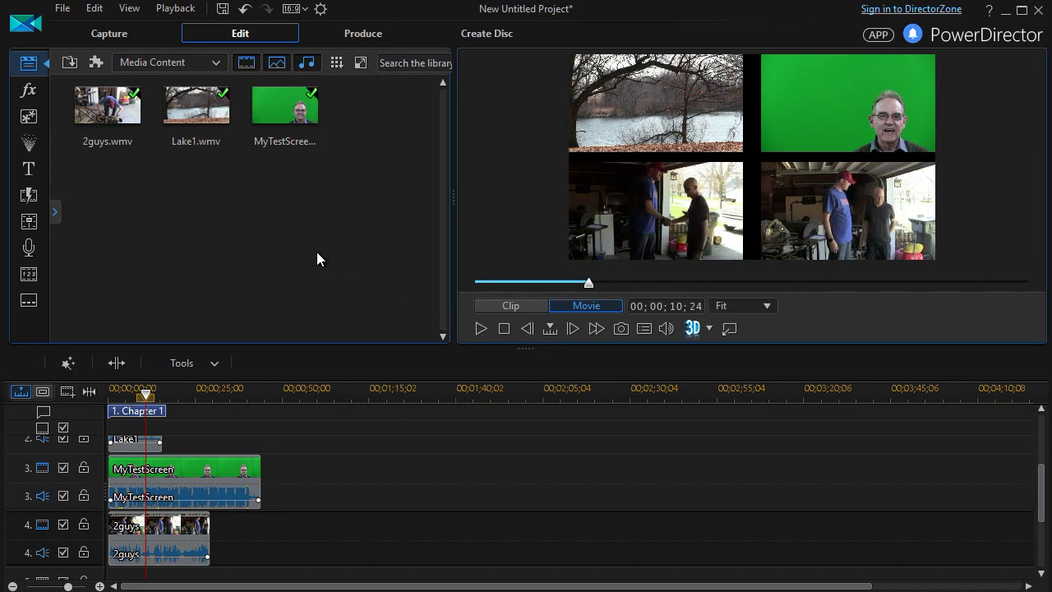